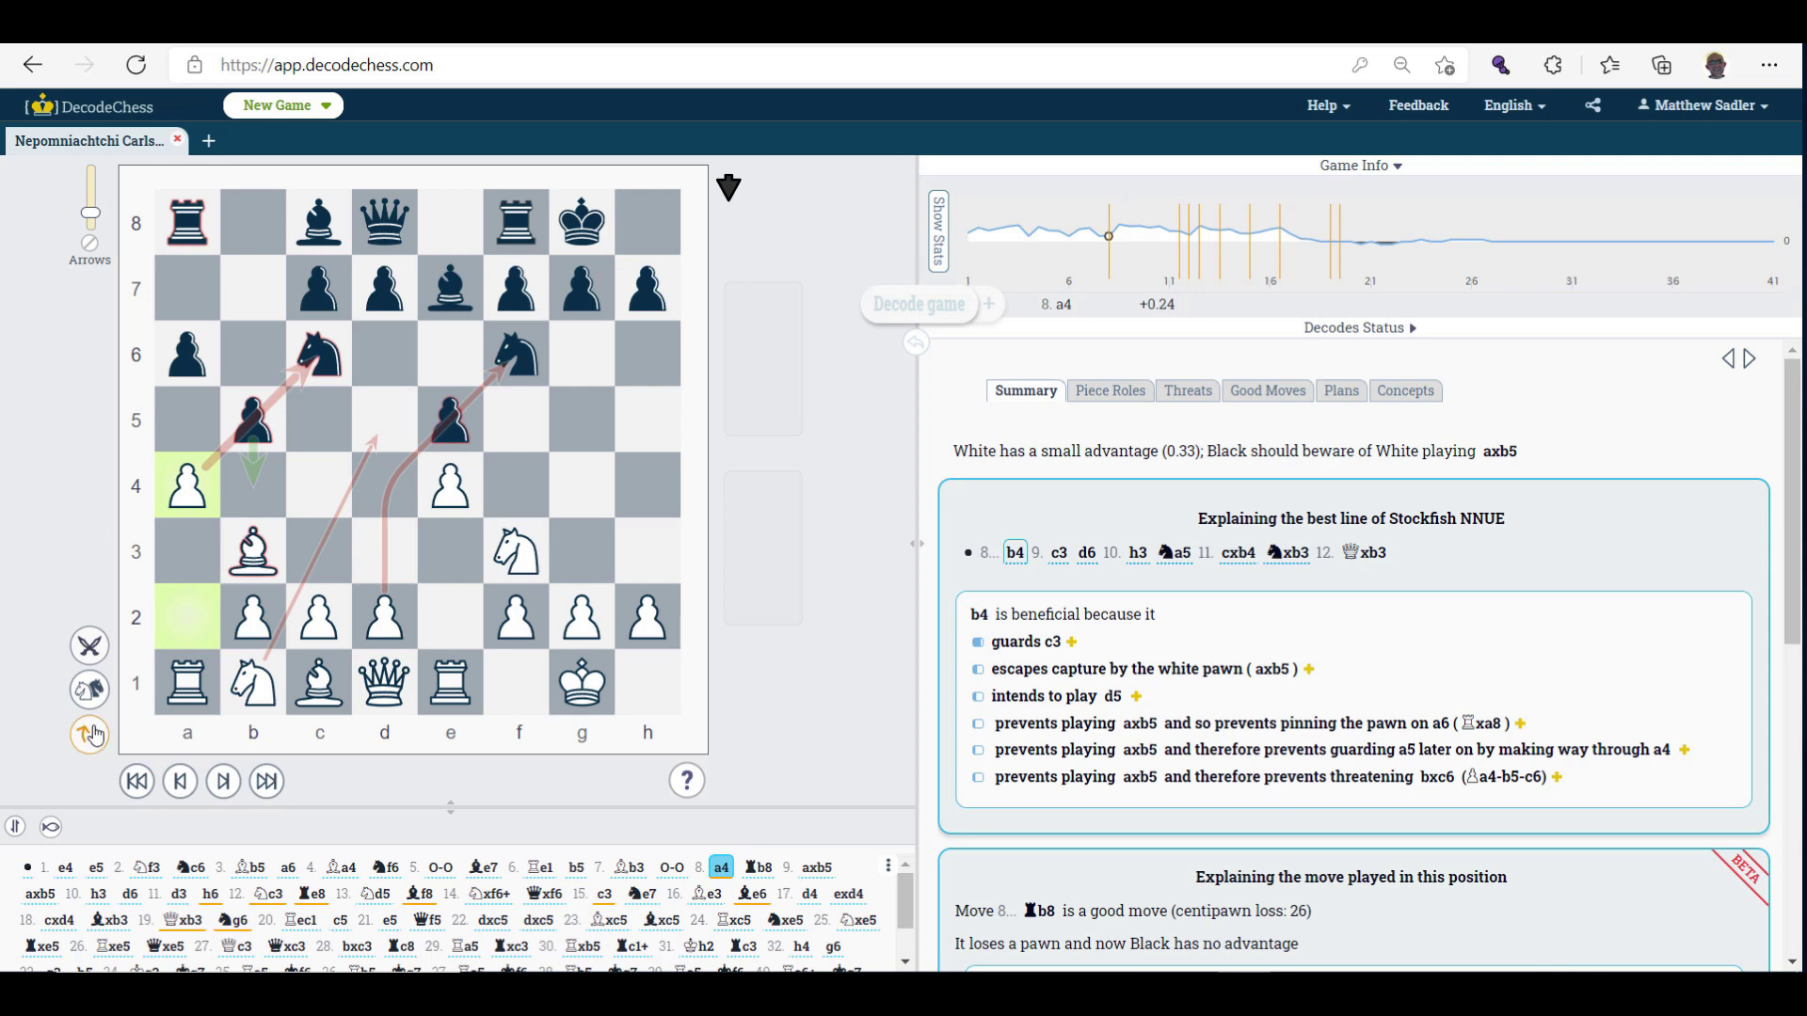
Flip the board to view the position after 8.a4 from Black's side.
{"action": "left_click", "coordinate": [91, 733]}
{"action": "left_click", "coordinate": [91, 733]}
{"action": "left_click", "coordinate": [92, 207]}
{"action": "mouse_move", "coordinate": [91, 207]}
{"action": "left_mouse_down"}
{"action": "mouse_move", "coordinate": [90, 231]}
{"action": "mouse_move", "coordinate": [95, 210]}
{"action": "left_mouse_up"}
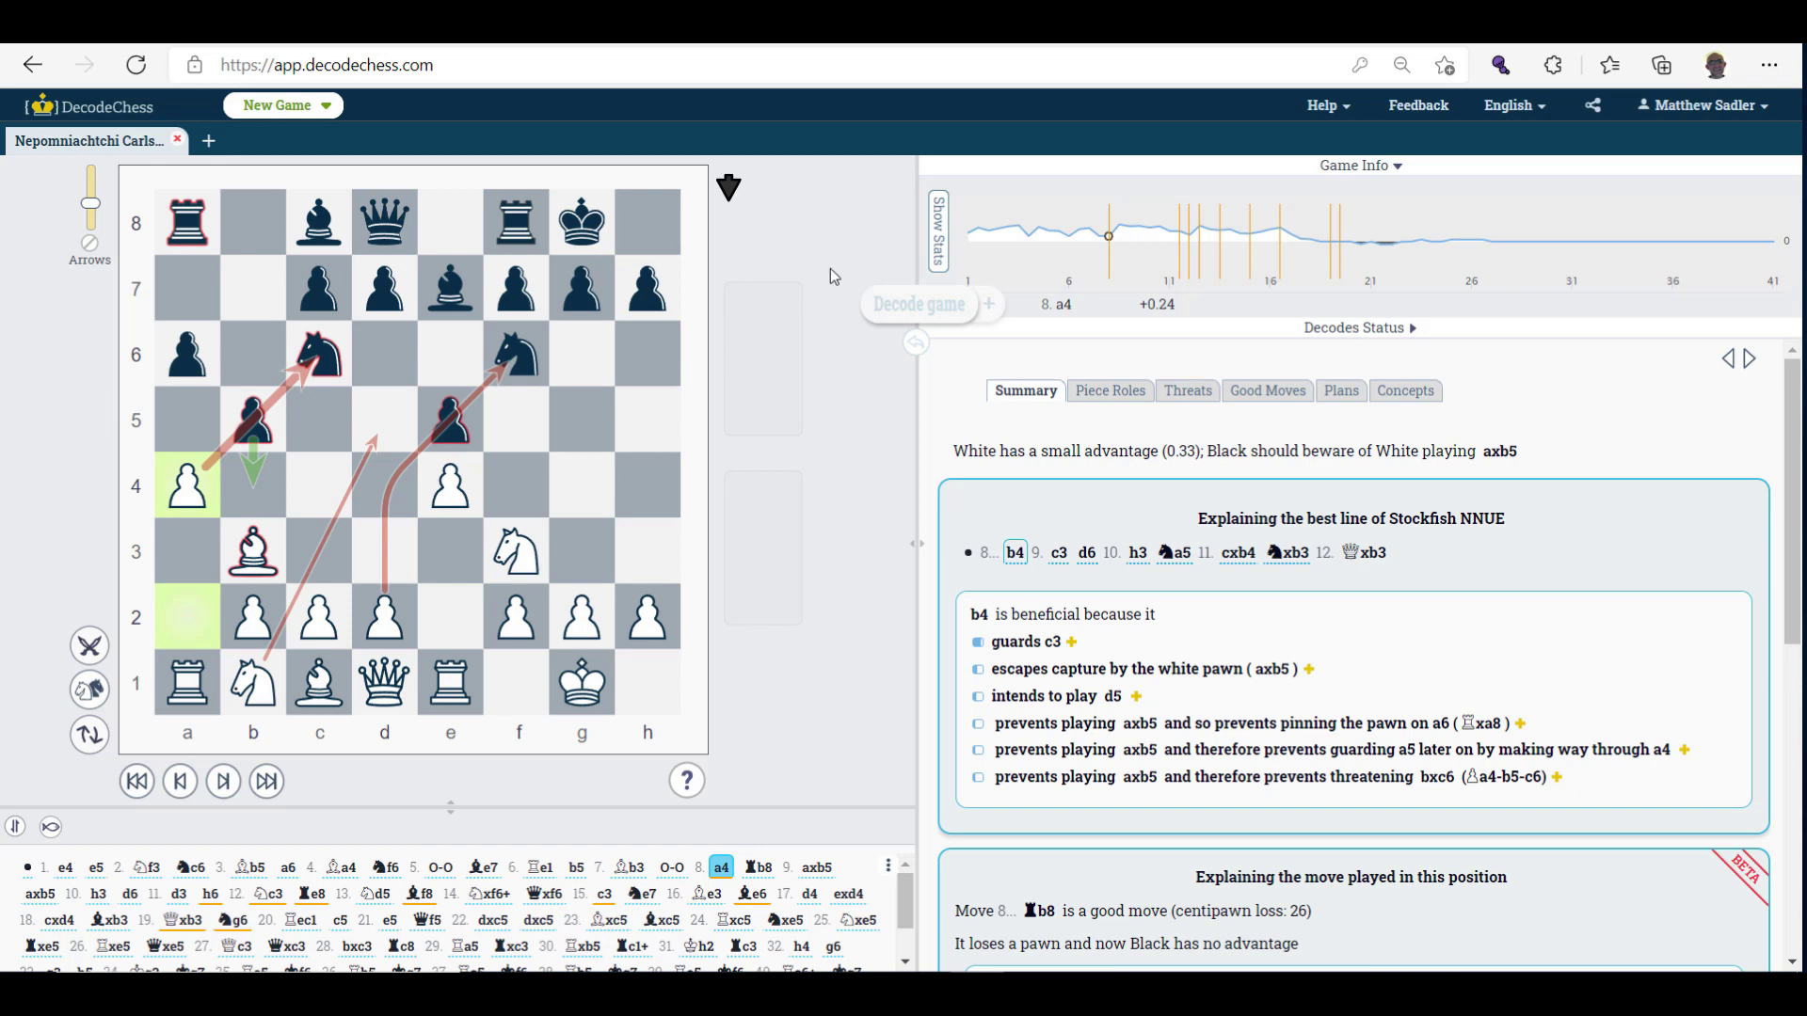
Preview Stockfish's suggested 8...b4 on the board.
{"action": "mouse_move", "coordinate": [979, 242]}
{"action": "left_click_drag", "start_coordinate": [1794, 461], "coordinate": [1794, 520]}
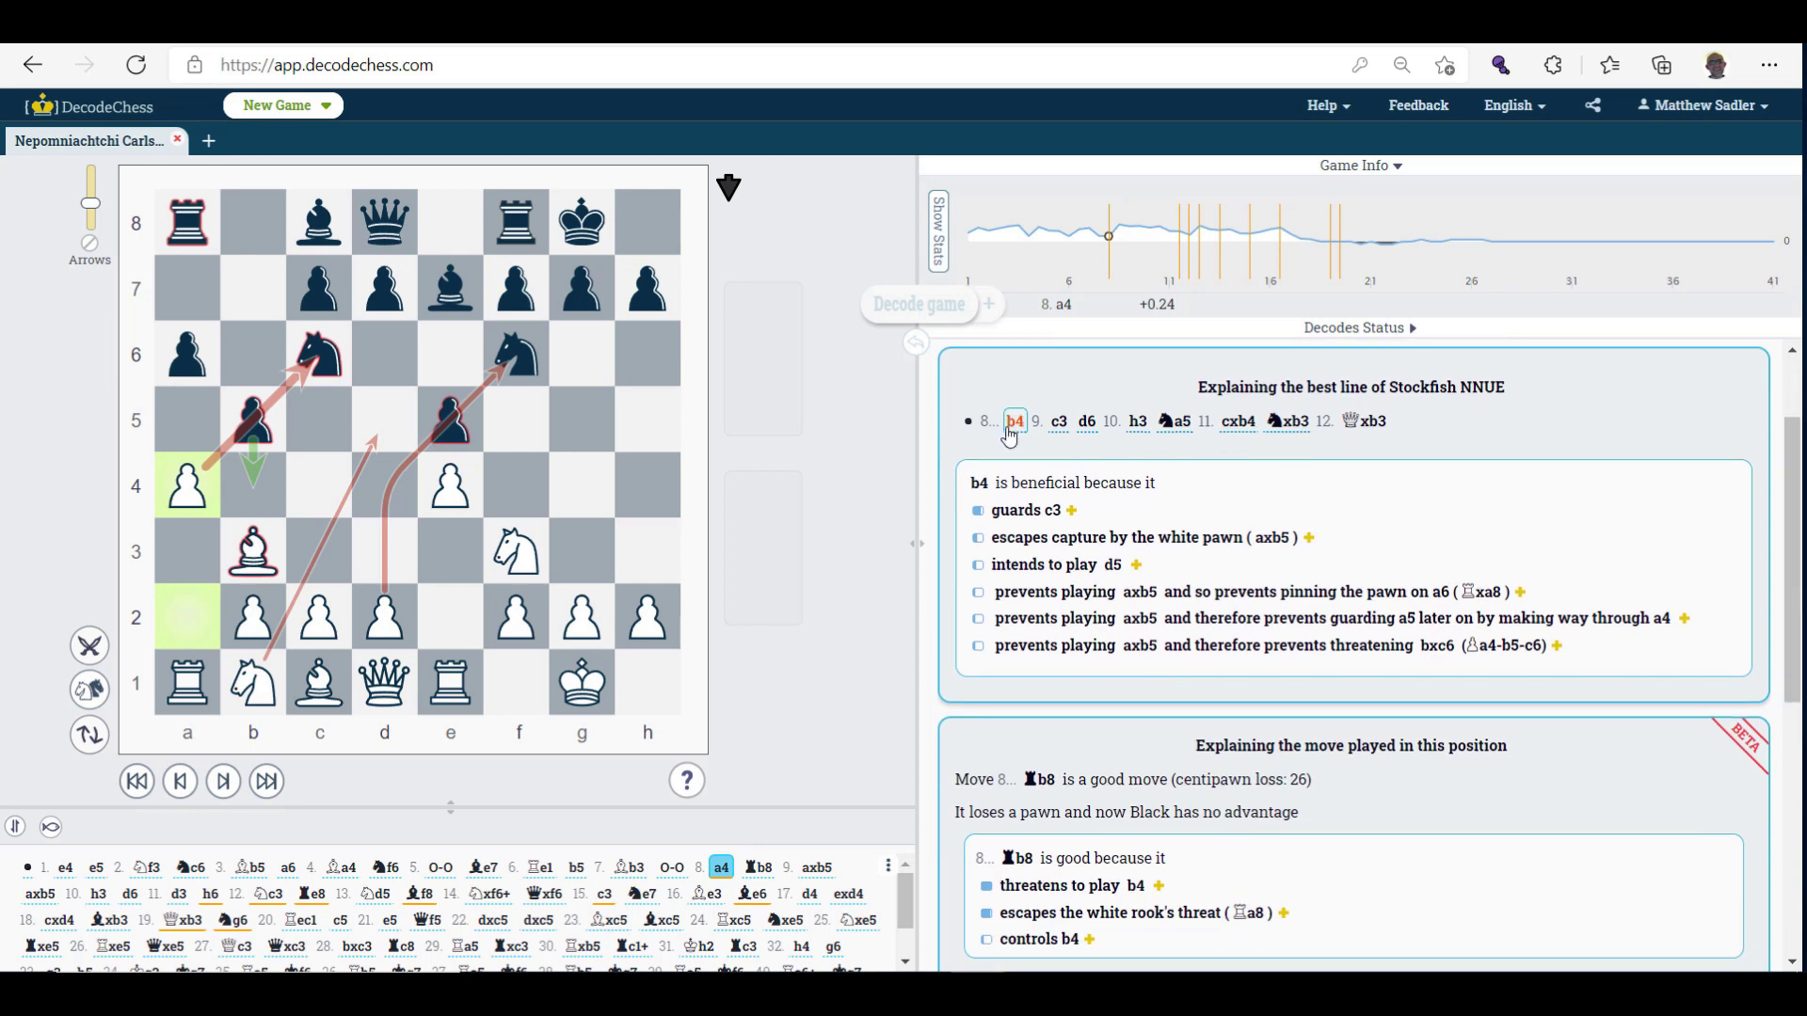
{"action": "left_click", "coordinate": [1015, 420]}
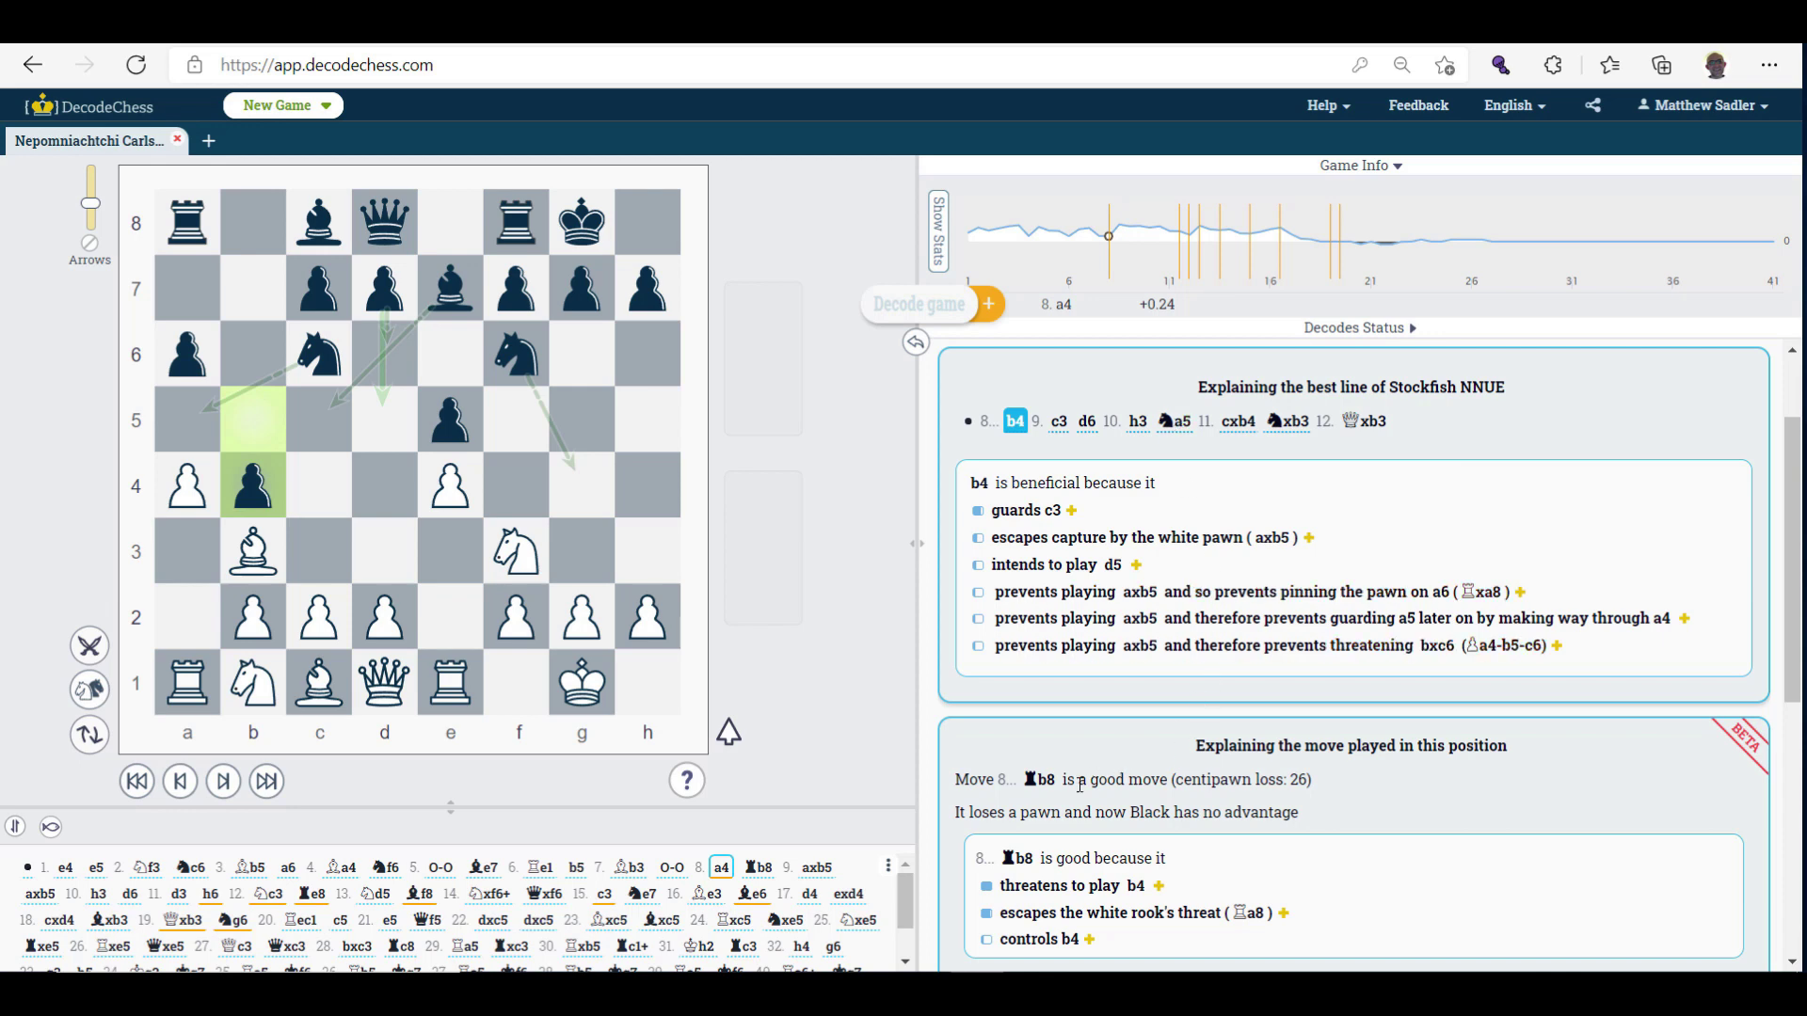
{"action": "scroll", "coordinate": [1355, 649], "scroll_direction": "down", "scroll_amount": 1}
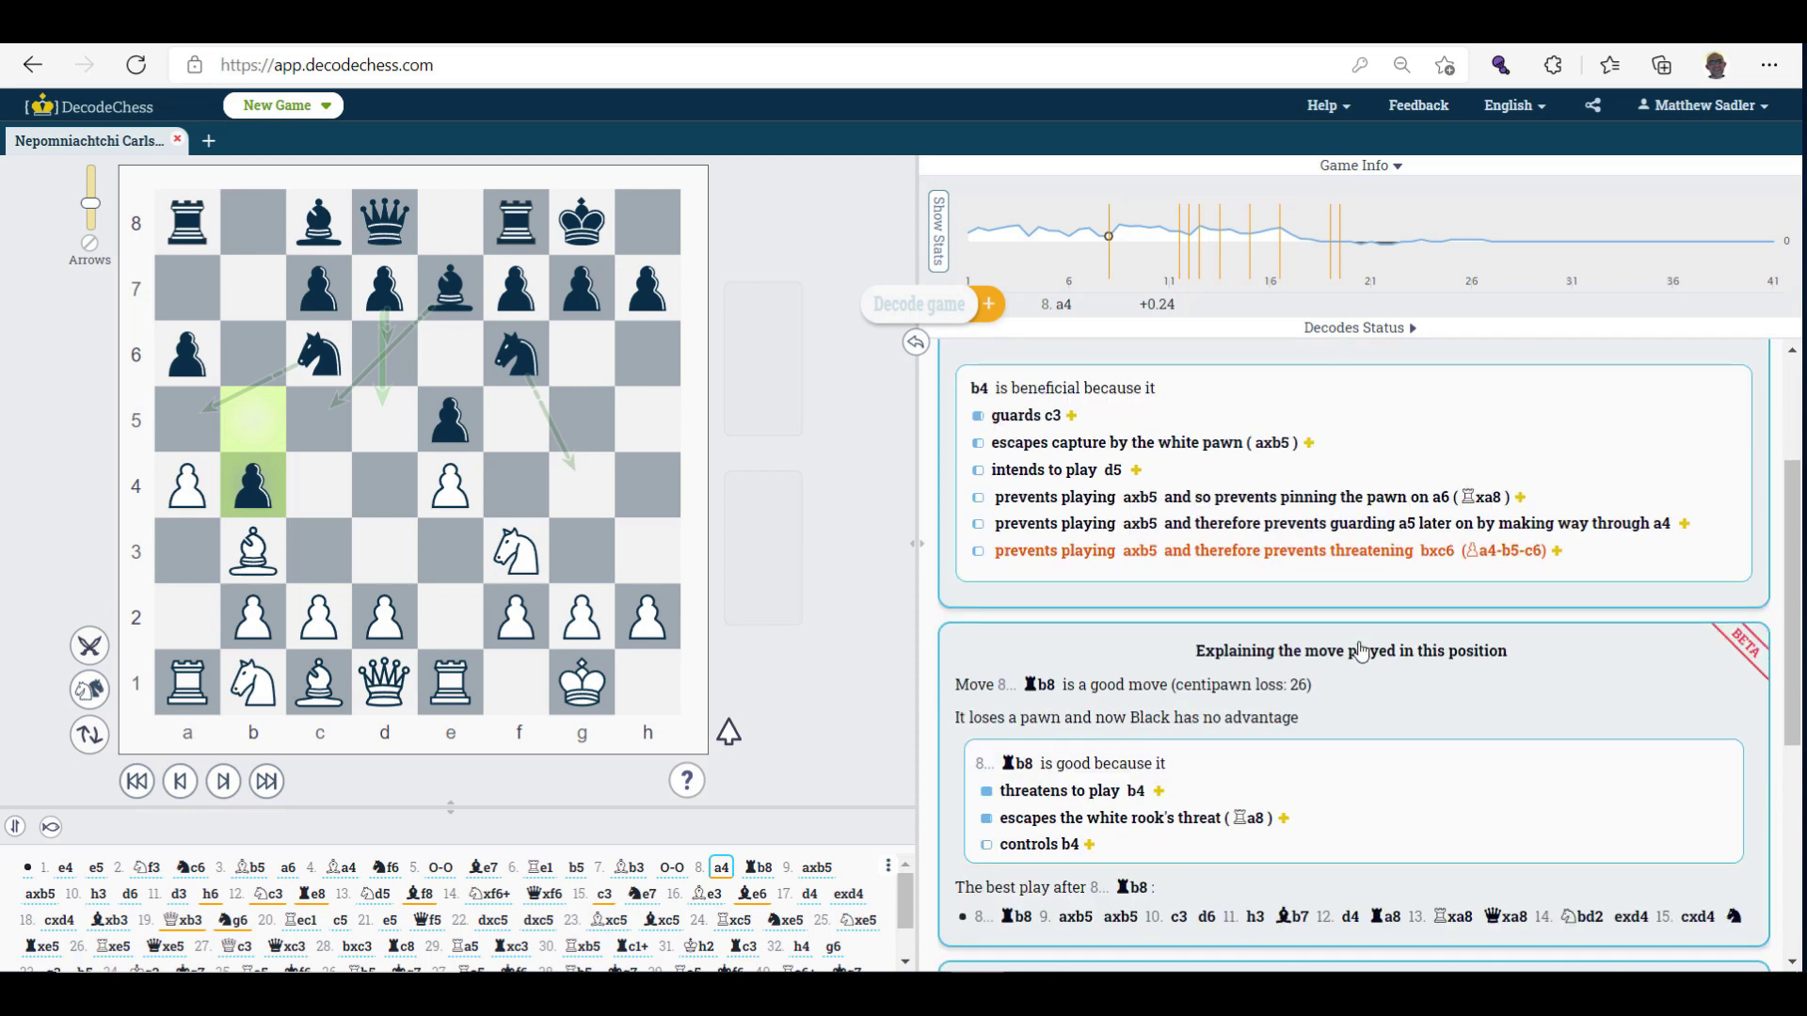
{"action": "scroll", "coordinate": [1360, 643], "scroll_direction": "down", "scroll_amount": 2}
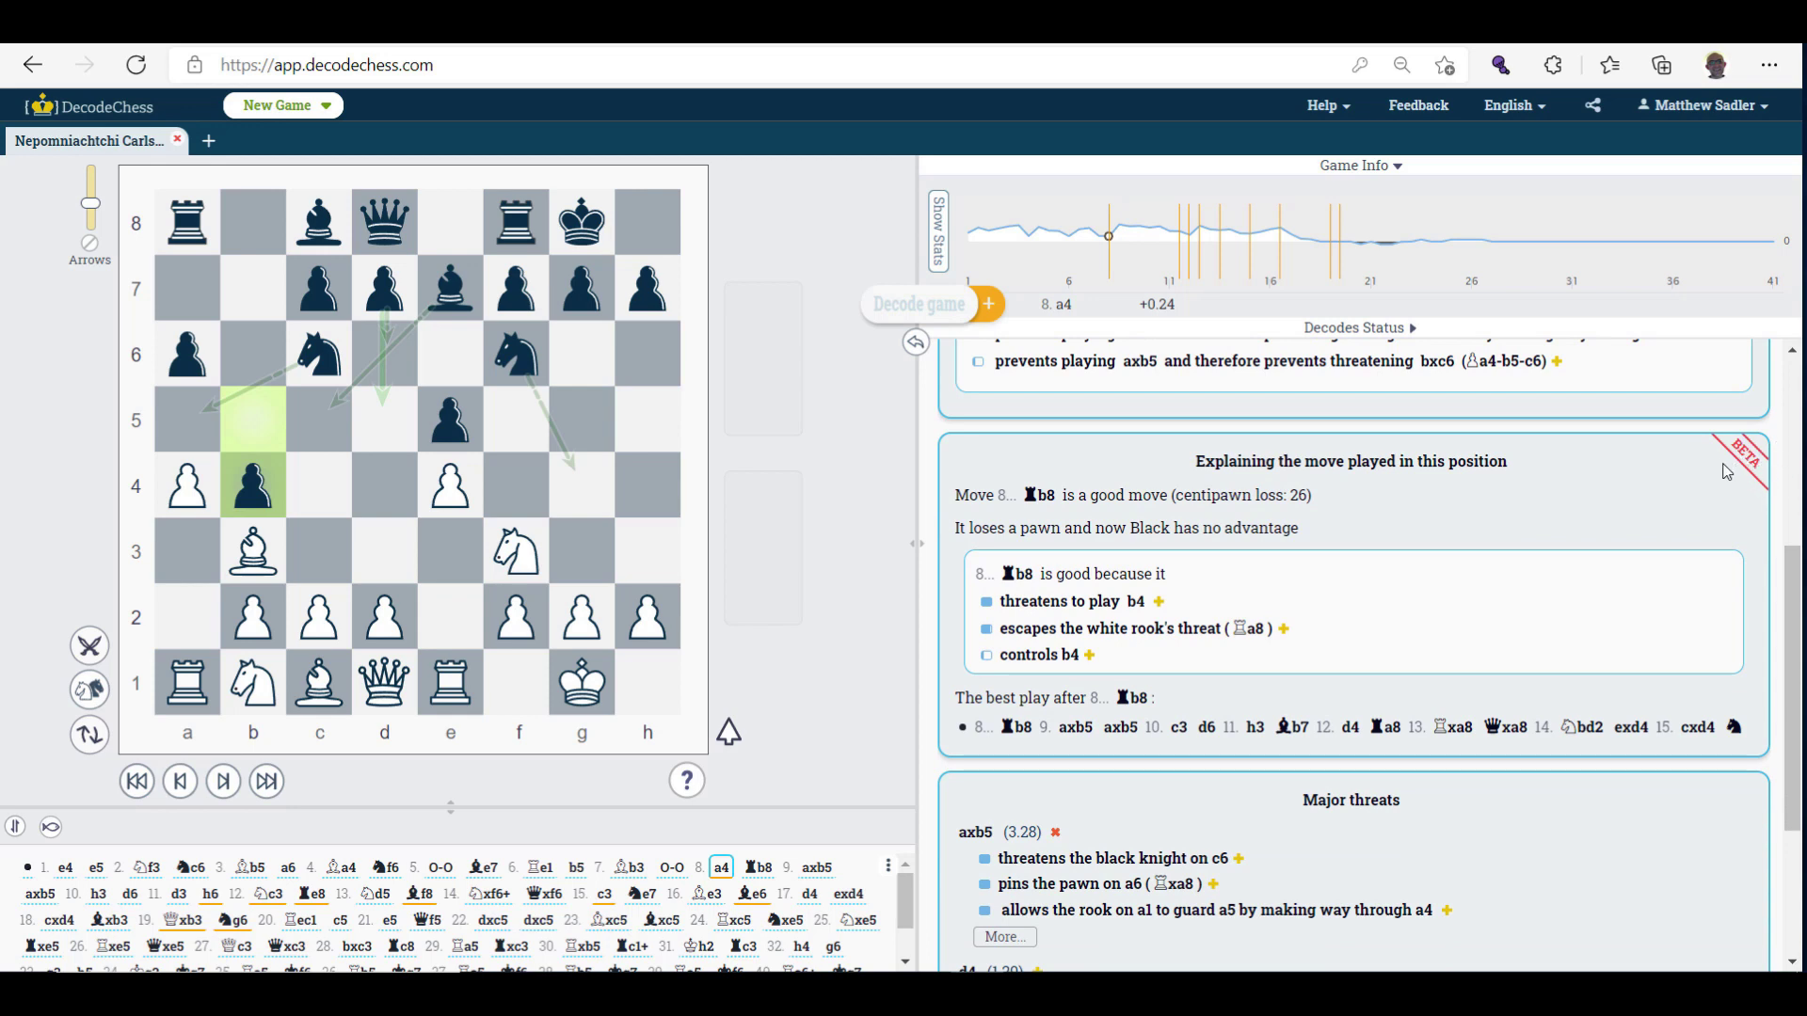
Show the position after the game move 8...Rb8 and read its explanation.
{"action": "left_click", "coordinate": [1032, 503]}
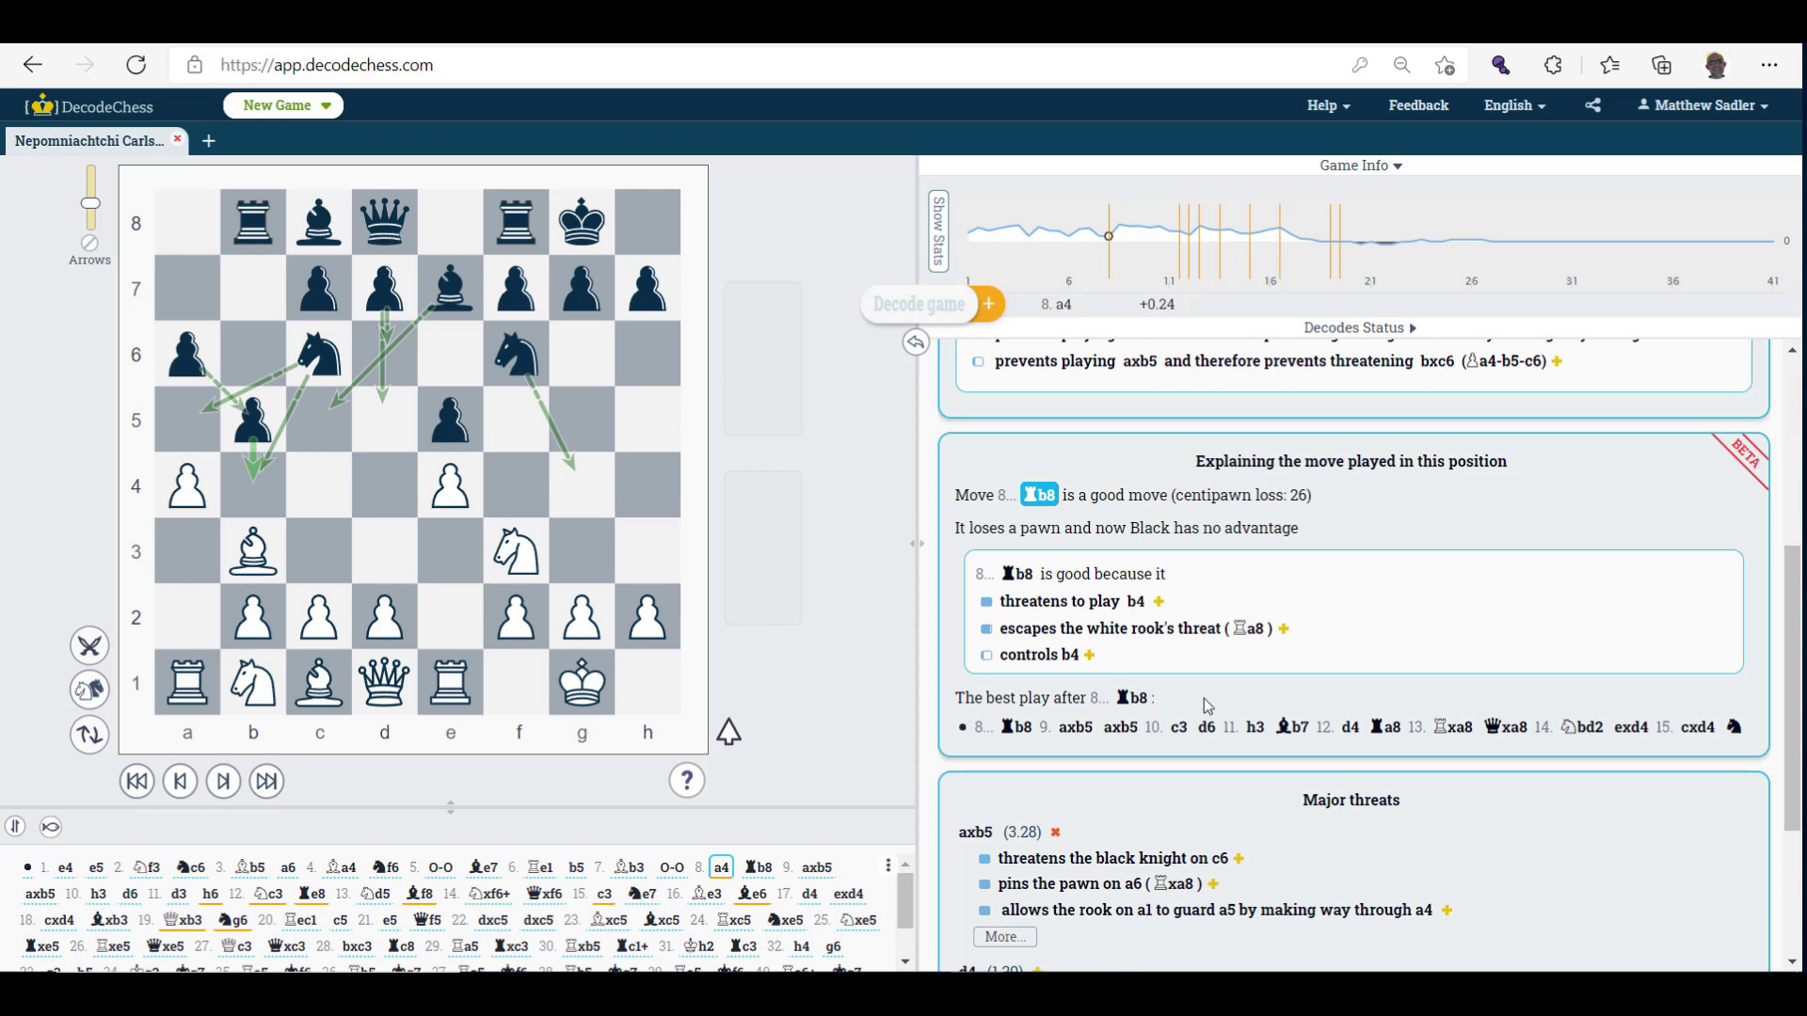
{"action": "scroll", "coordinate": [1206, 702], "scroll_direction": "down", "scroll_amount": 3}
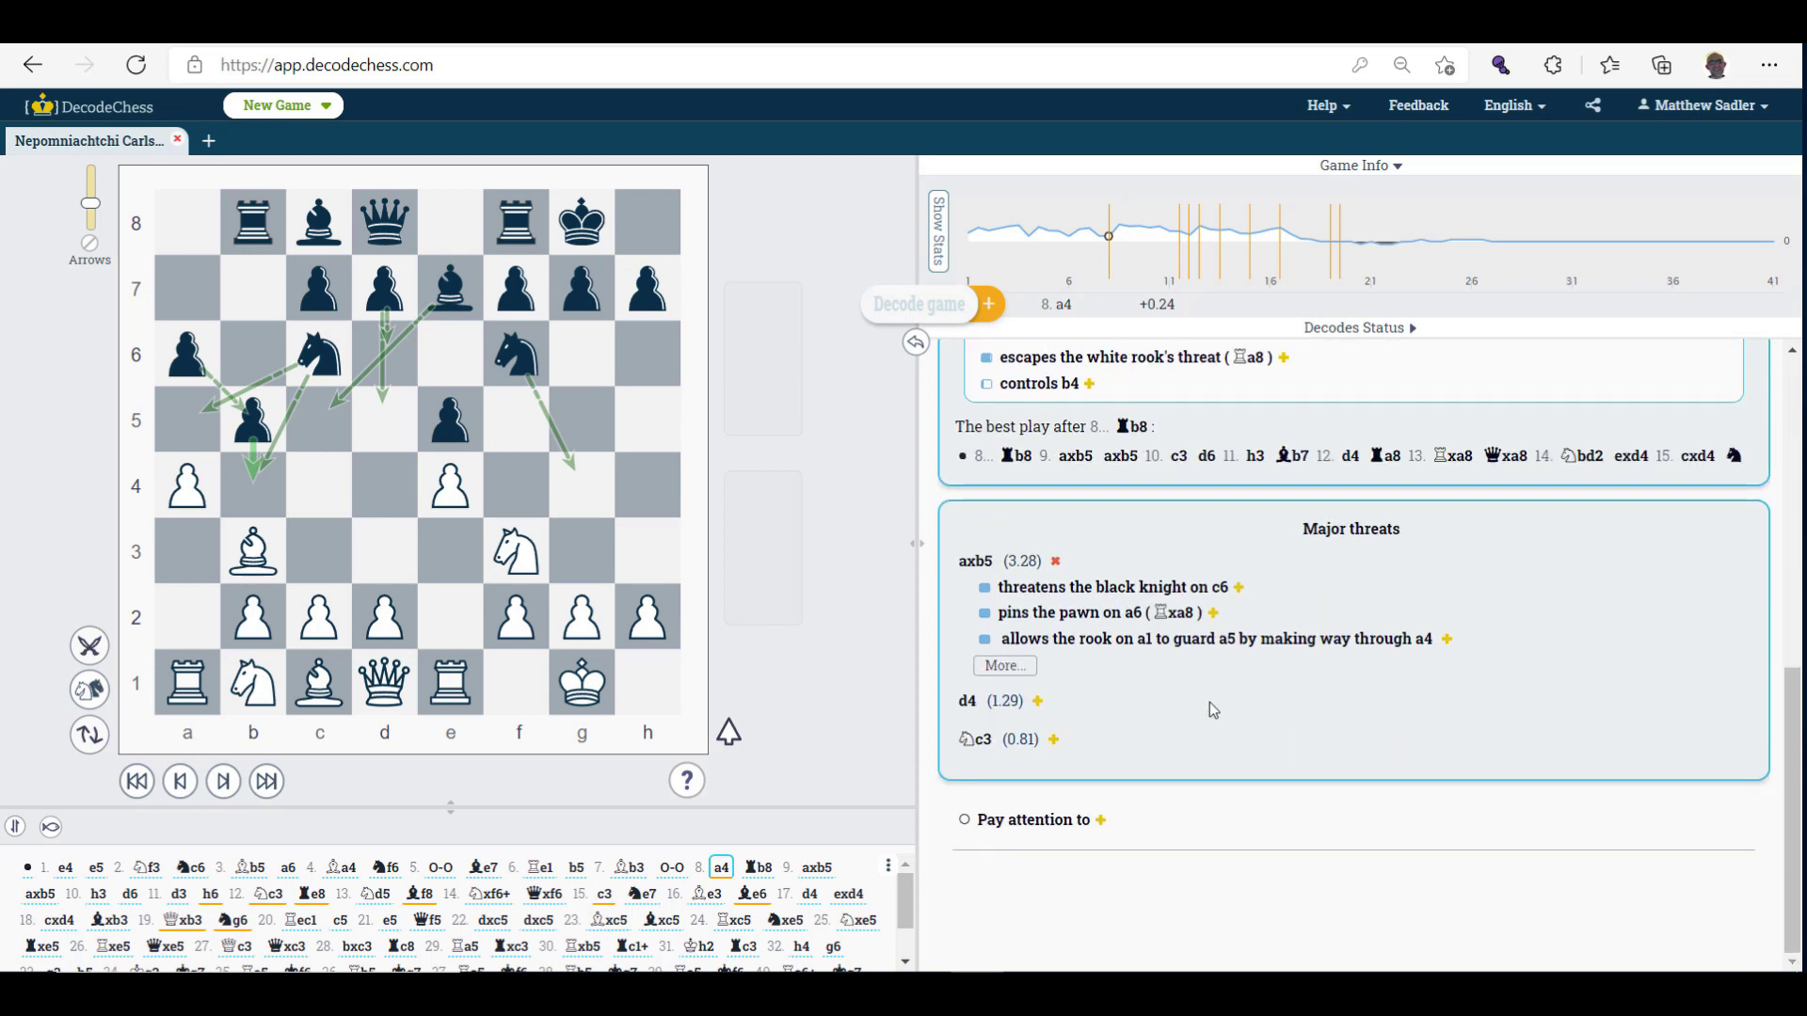
{"action": "scroll", "coordinate": [1213, 711], "scroll_direction": "up", "scroll_amount": 8}
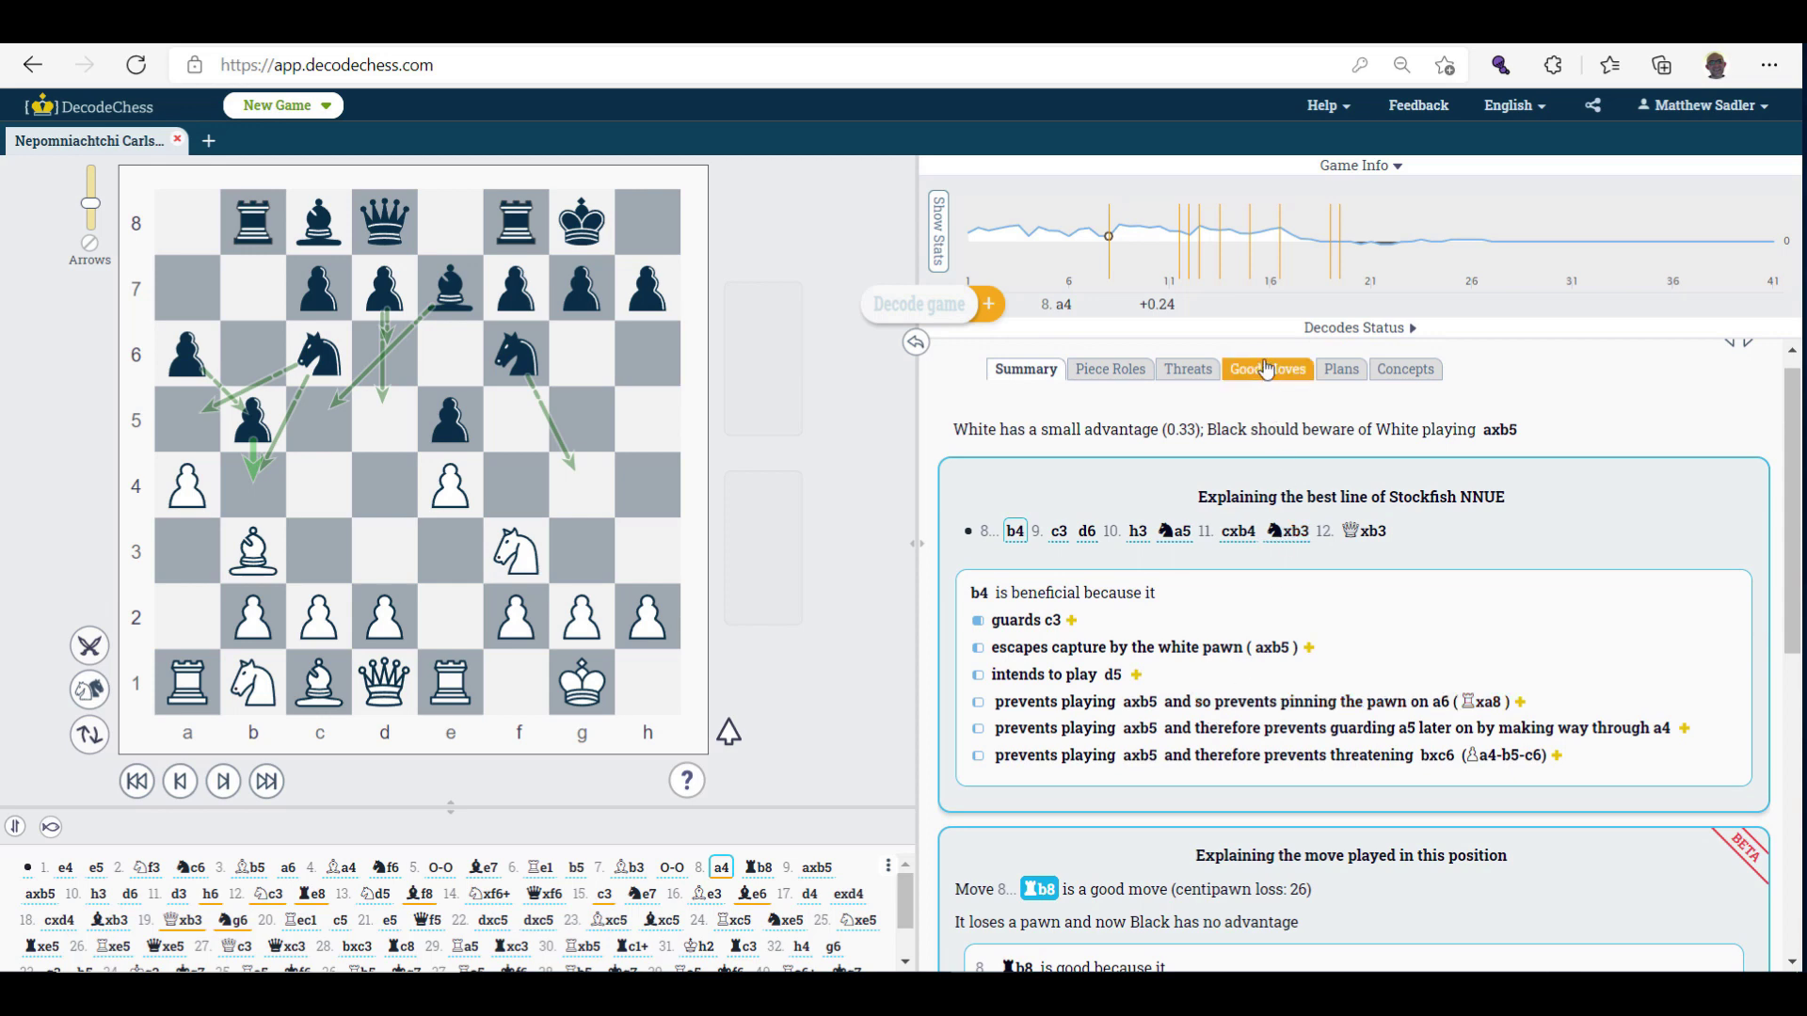
Play out Black's good-move line 8...Na5 9.axb5 Nxb3 10.cxb3, then list White's threats.
{"action": "left_click", "coordinate": [1267, 369]}
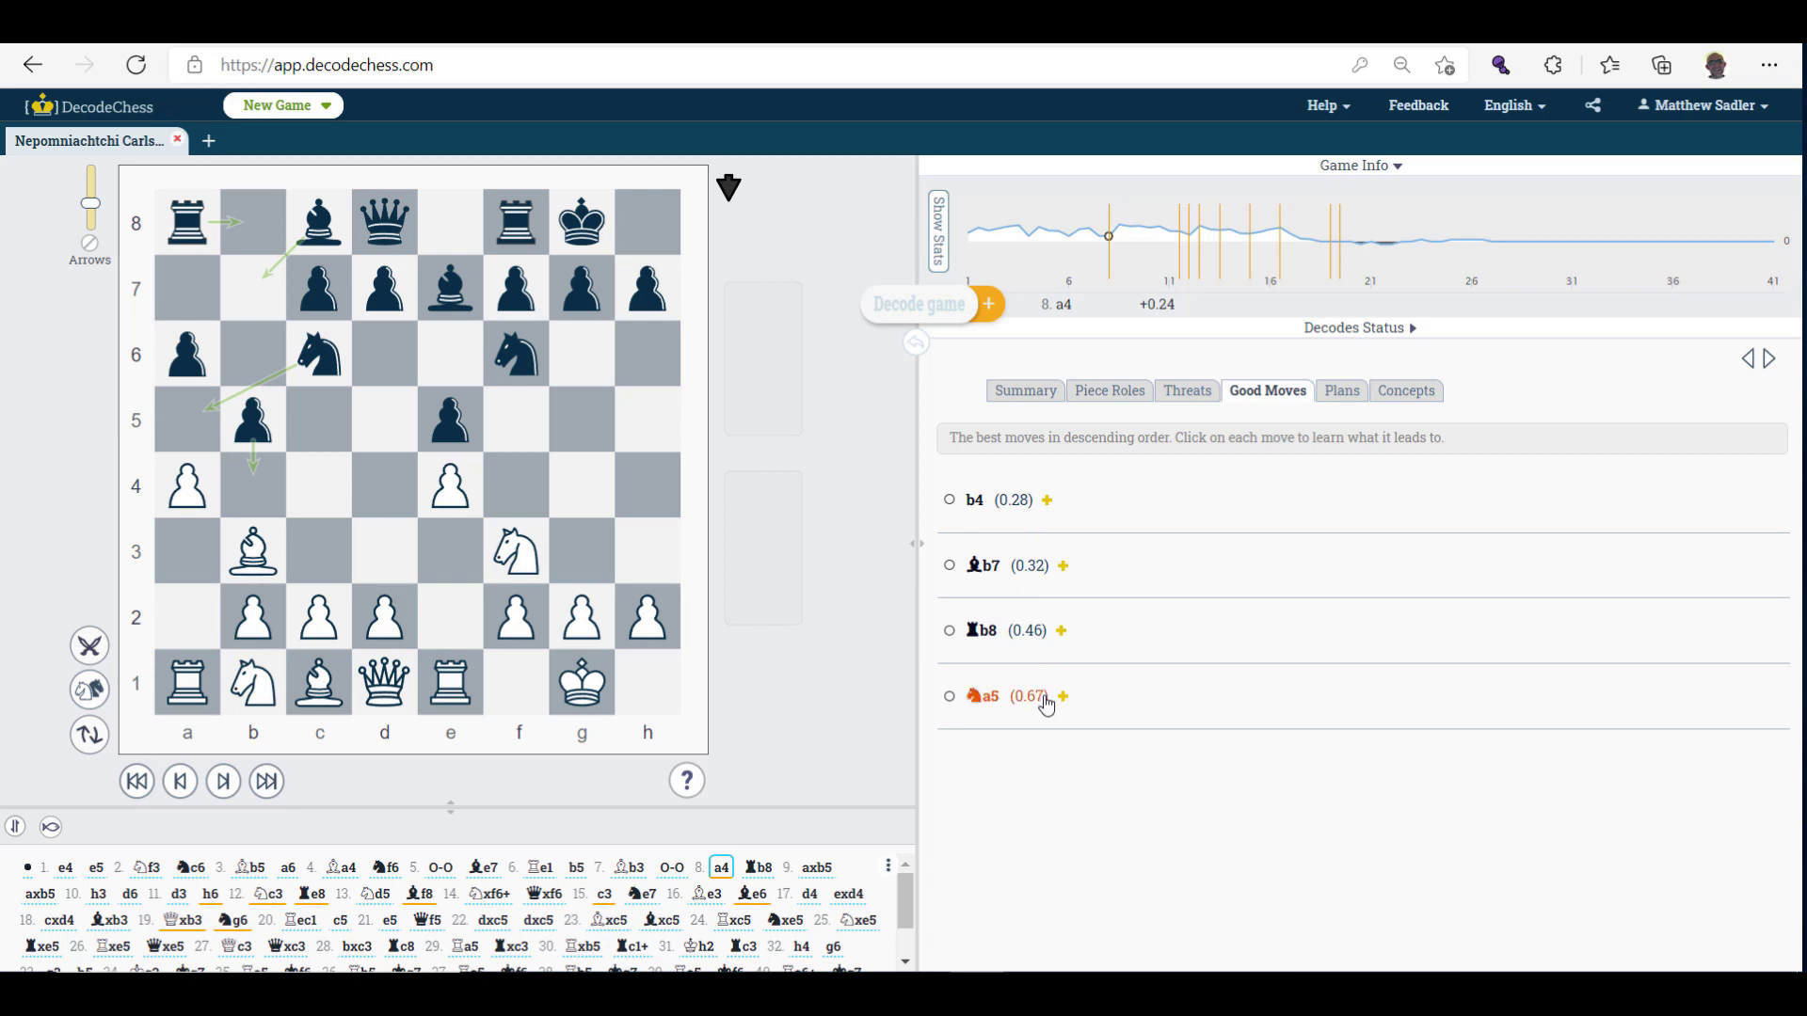
{"action": "left_click", "coordinate": [986, 697]}
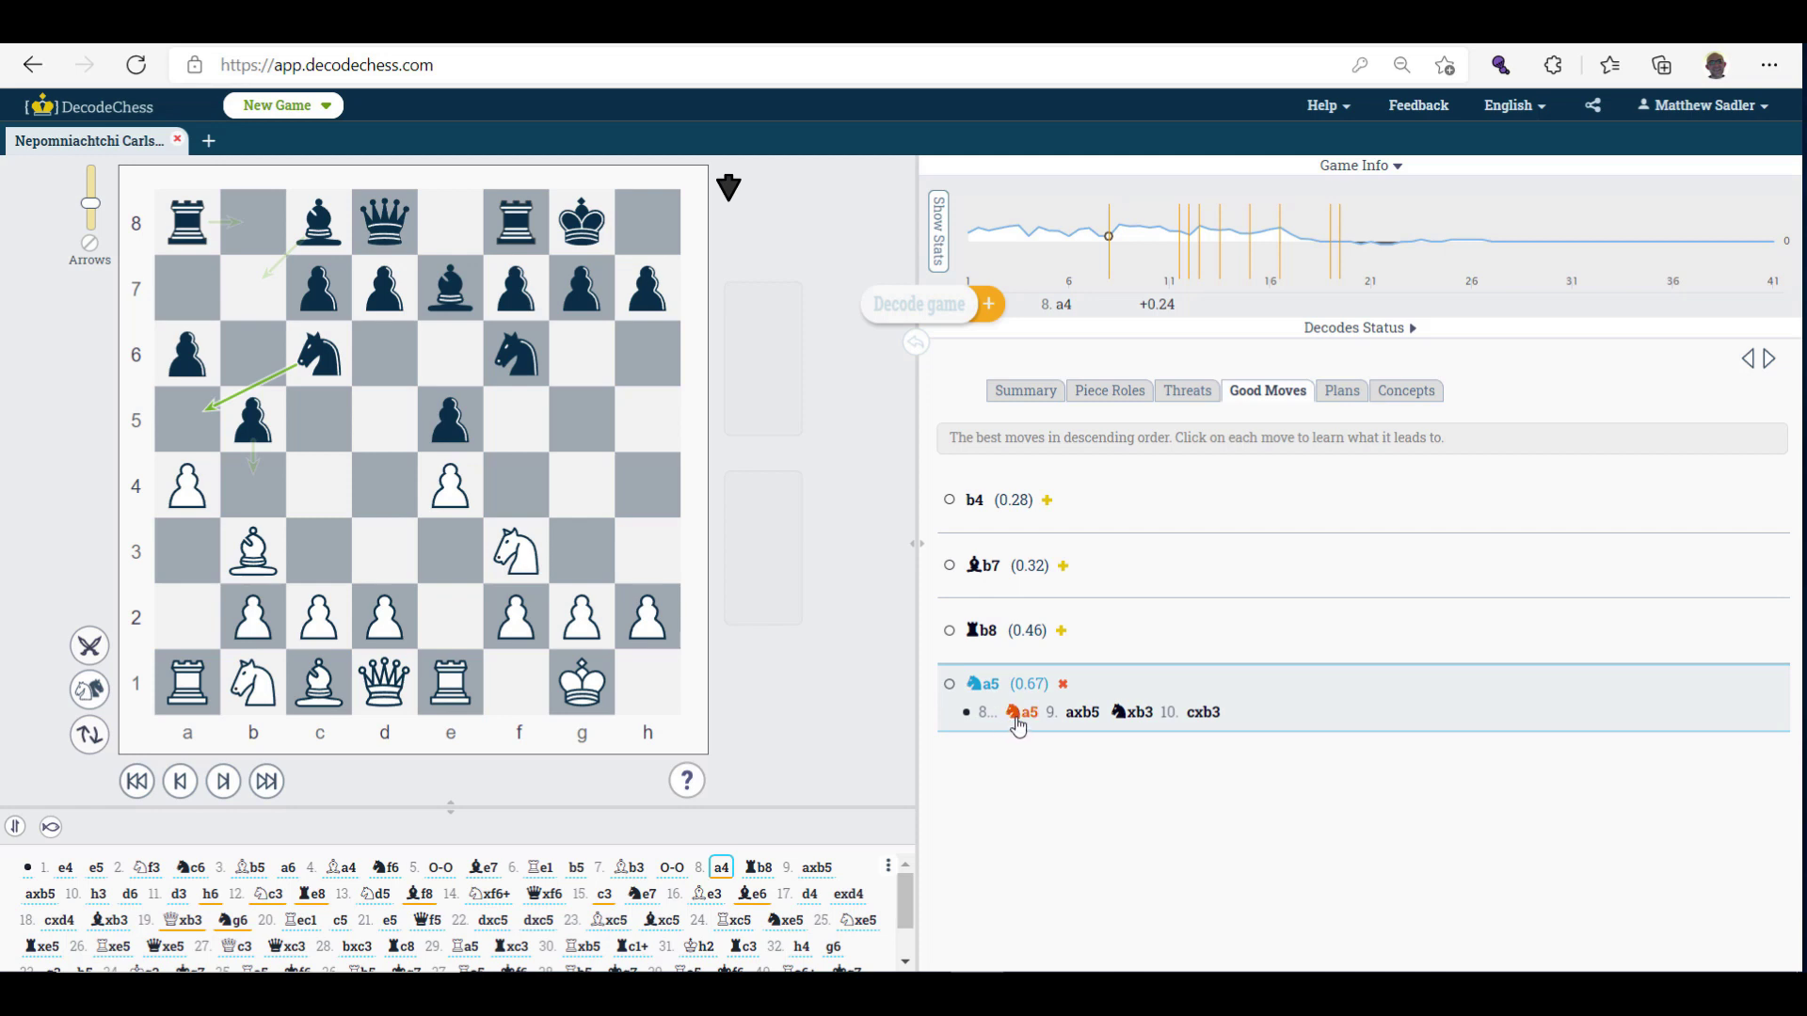
{"action": "left_click", "coordinate": [1019, 715]}
{"action": "left_click", "coordinate": [1083, 715]}
{"action": "left_click", "coordinate": [1126, 715]}
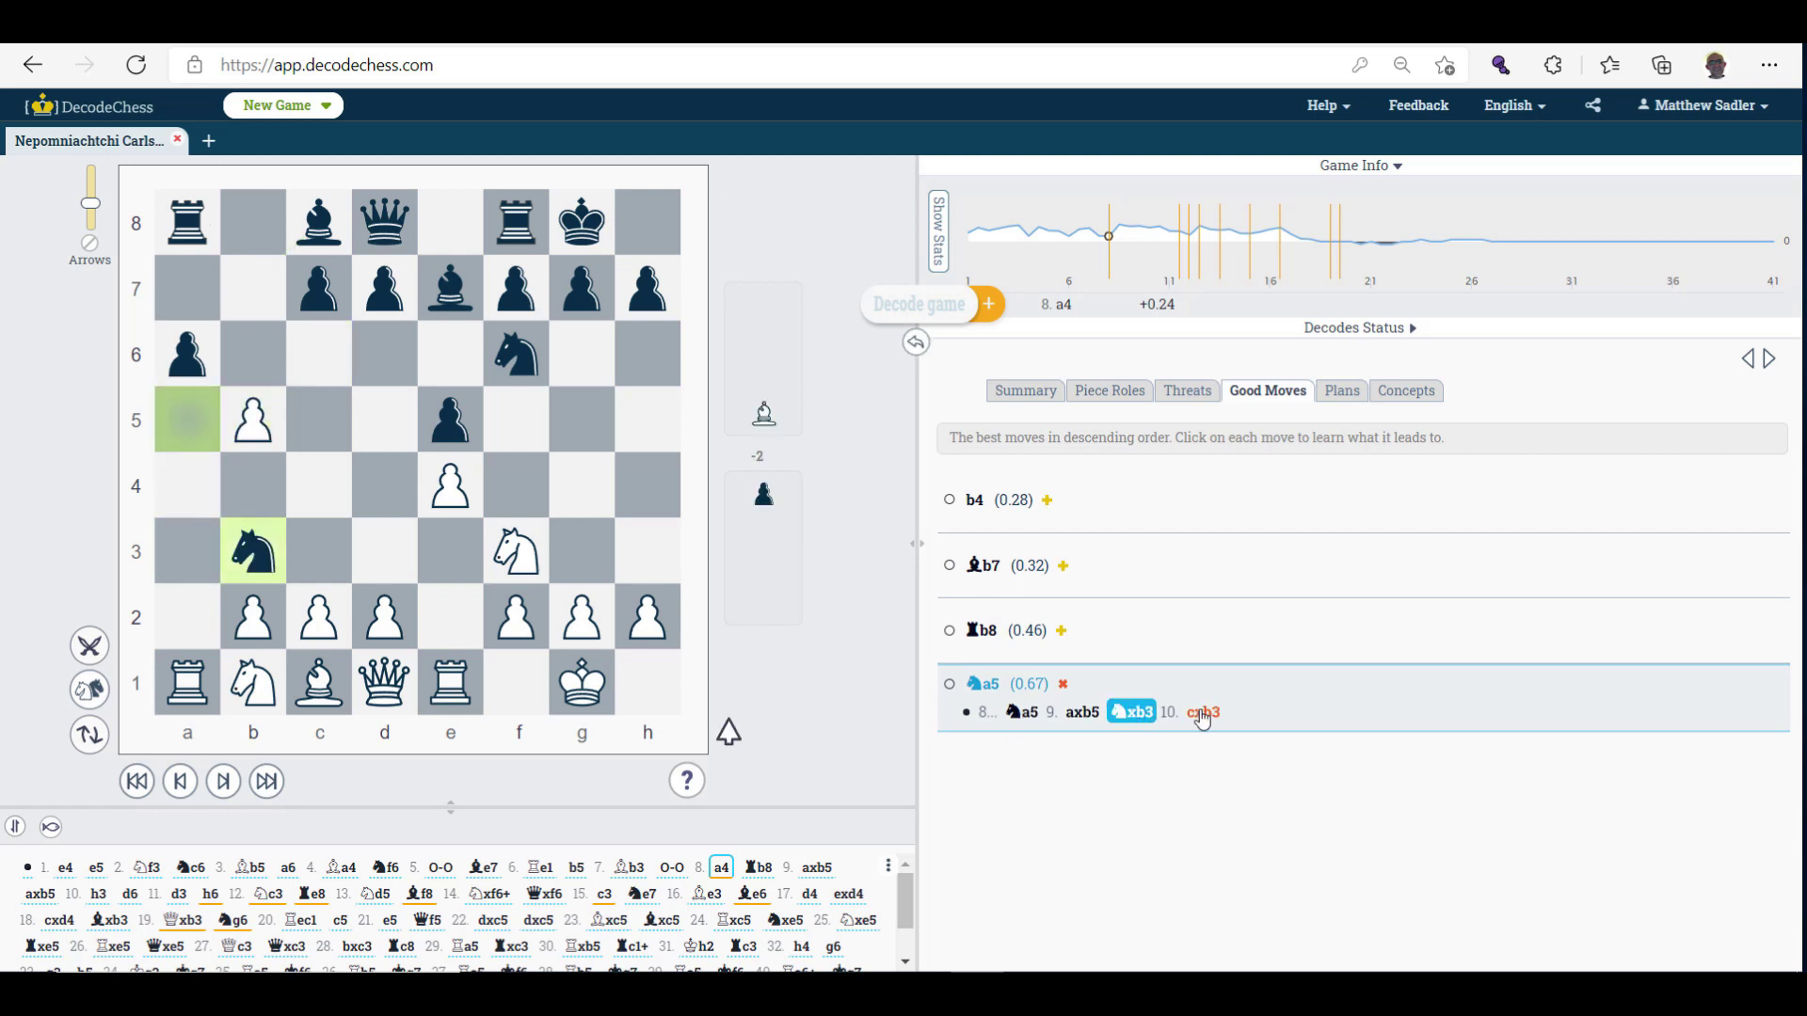
{"action": "left_click", "coordinate": [1203, 712]}
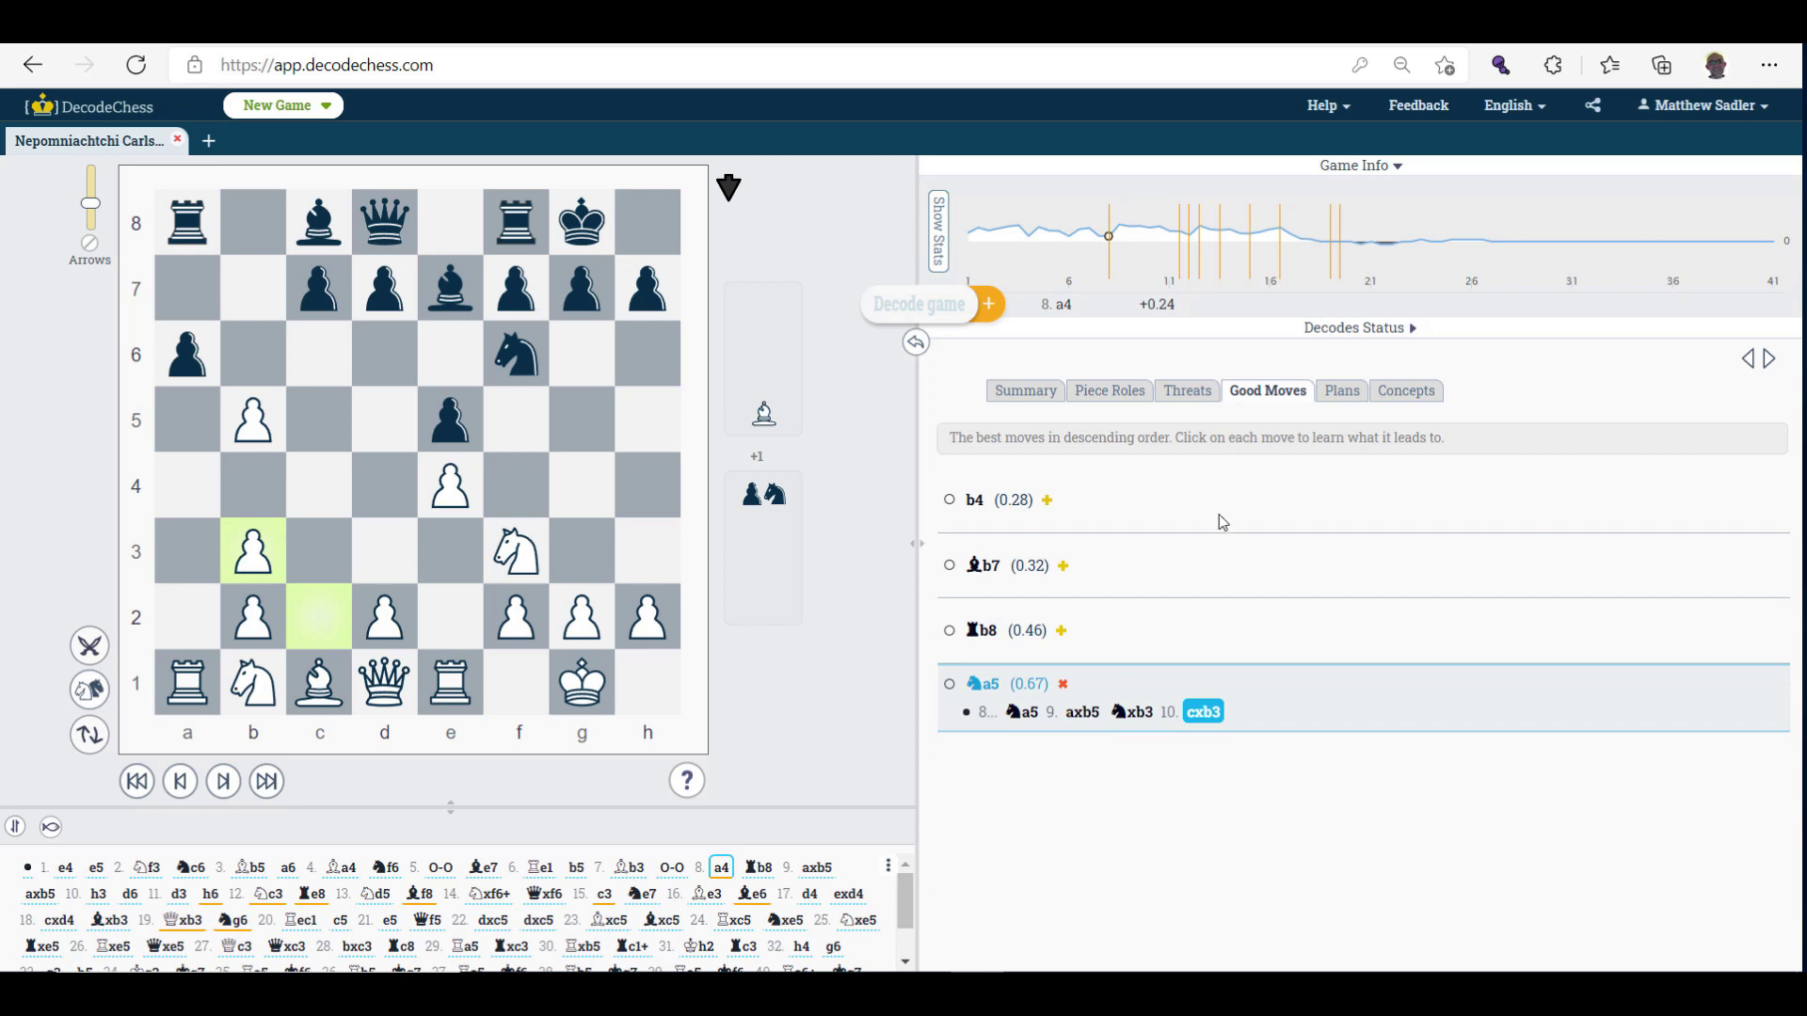
{"action": "left_click", "coordinate": [1188, 406]}
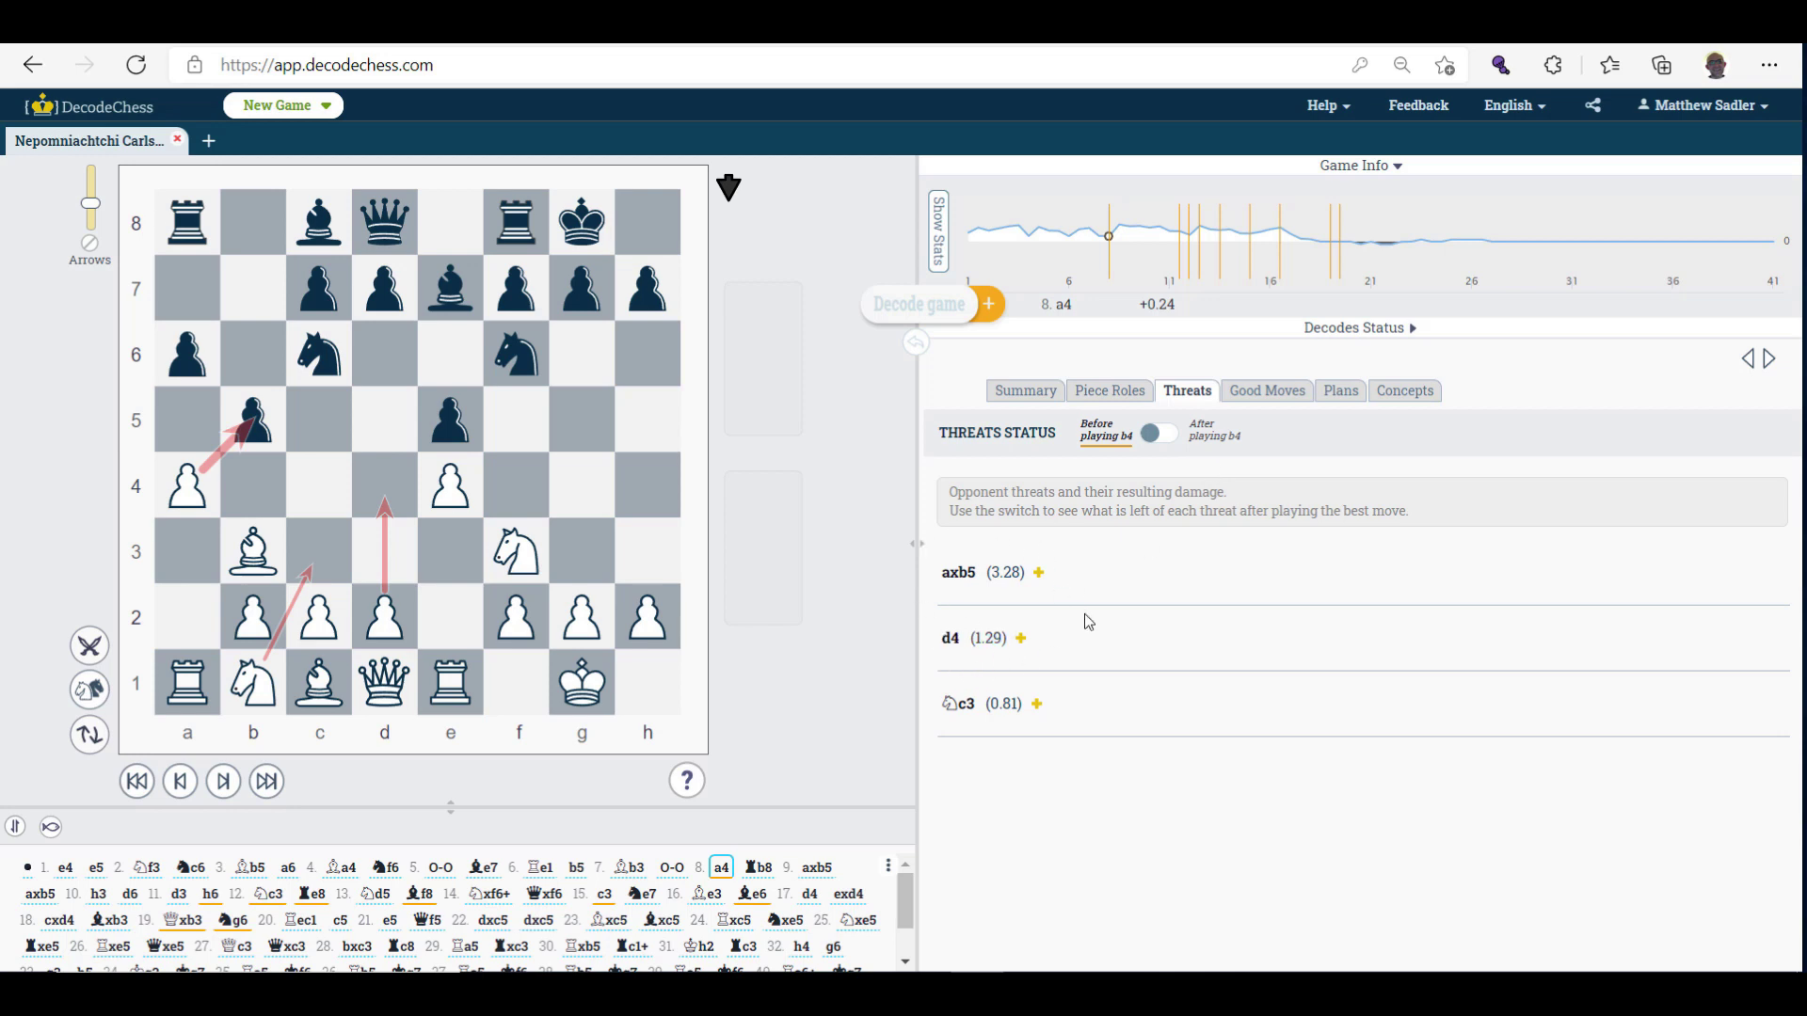
Switch threats to 'After playing b4', then show the piece-roles breakdown.
{"action": "left_click", "coordinate": [1154, 436]}
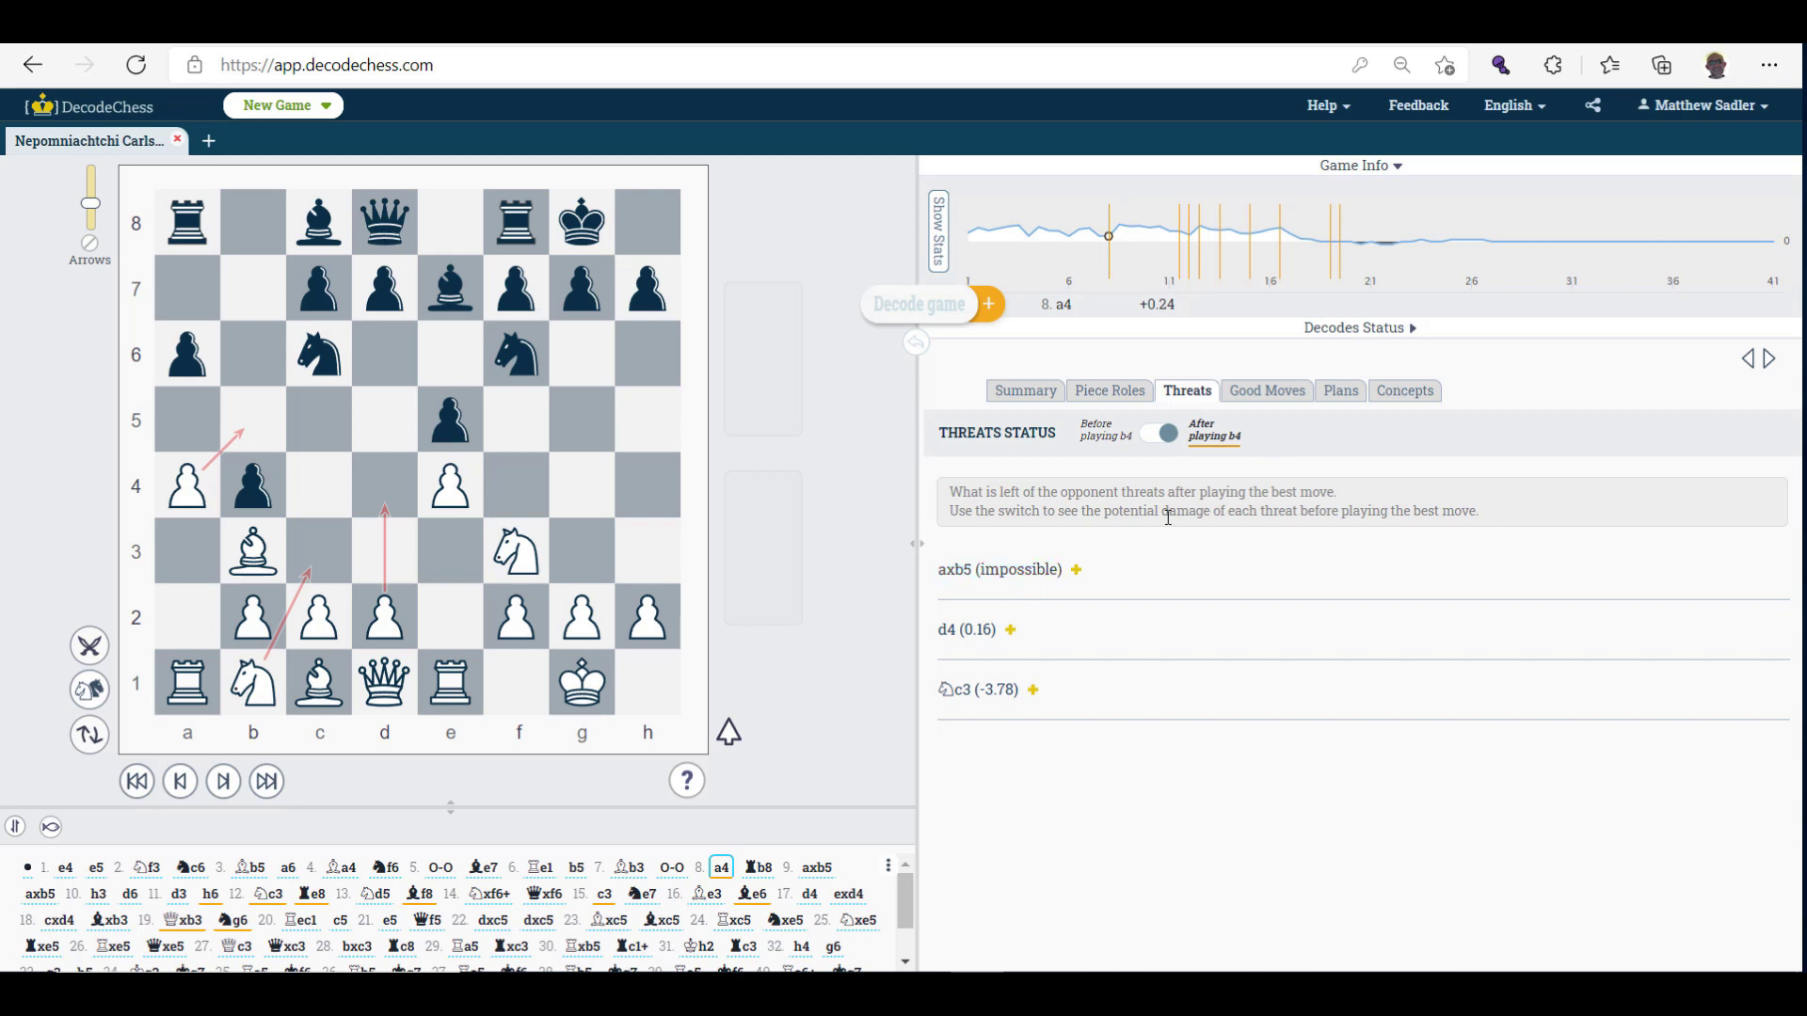
{"action": "left_click", "coordinate": [1103, 400]}
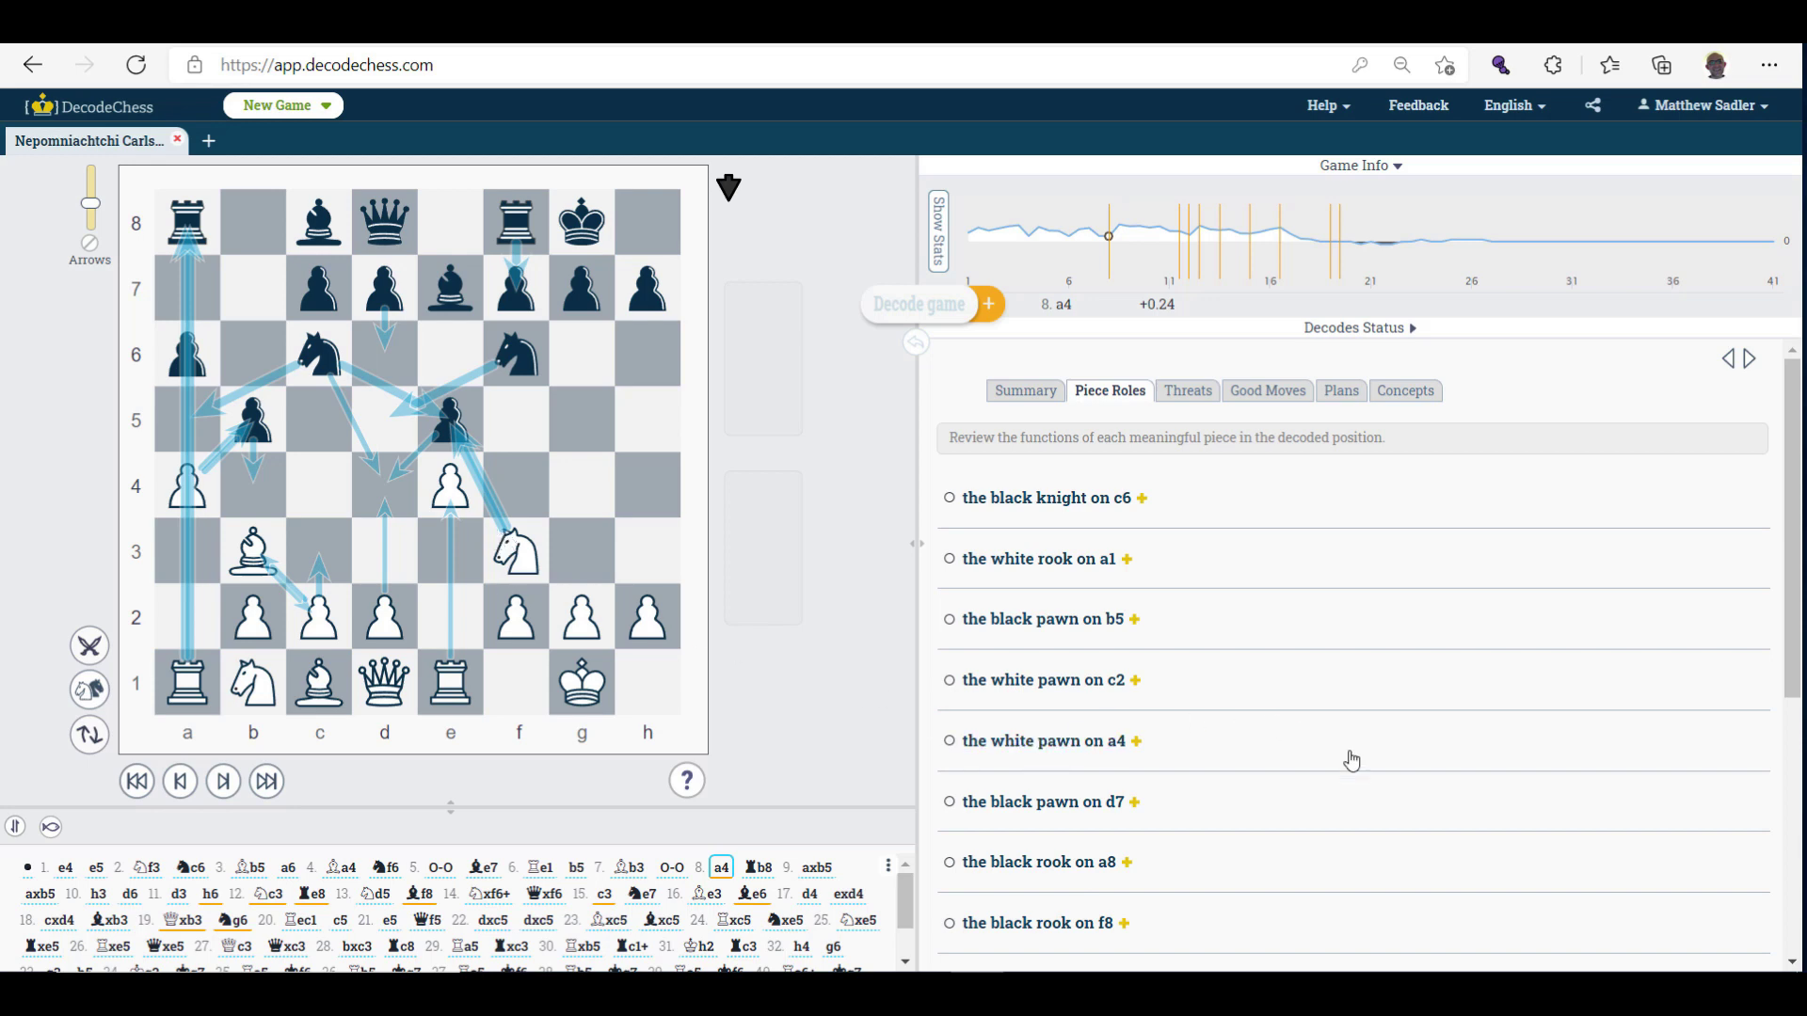
Expand the roles of White's a4 pawn, f3 knight and e1 rook.
{"action": "left_click", "coordinate": [1207, 770]}
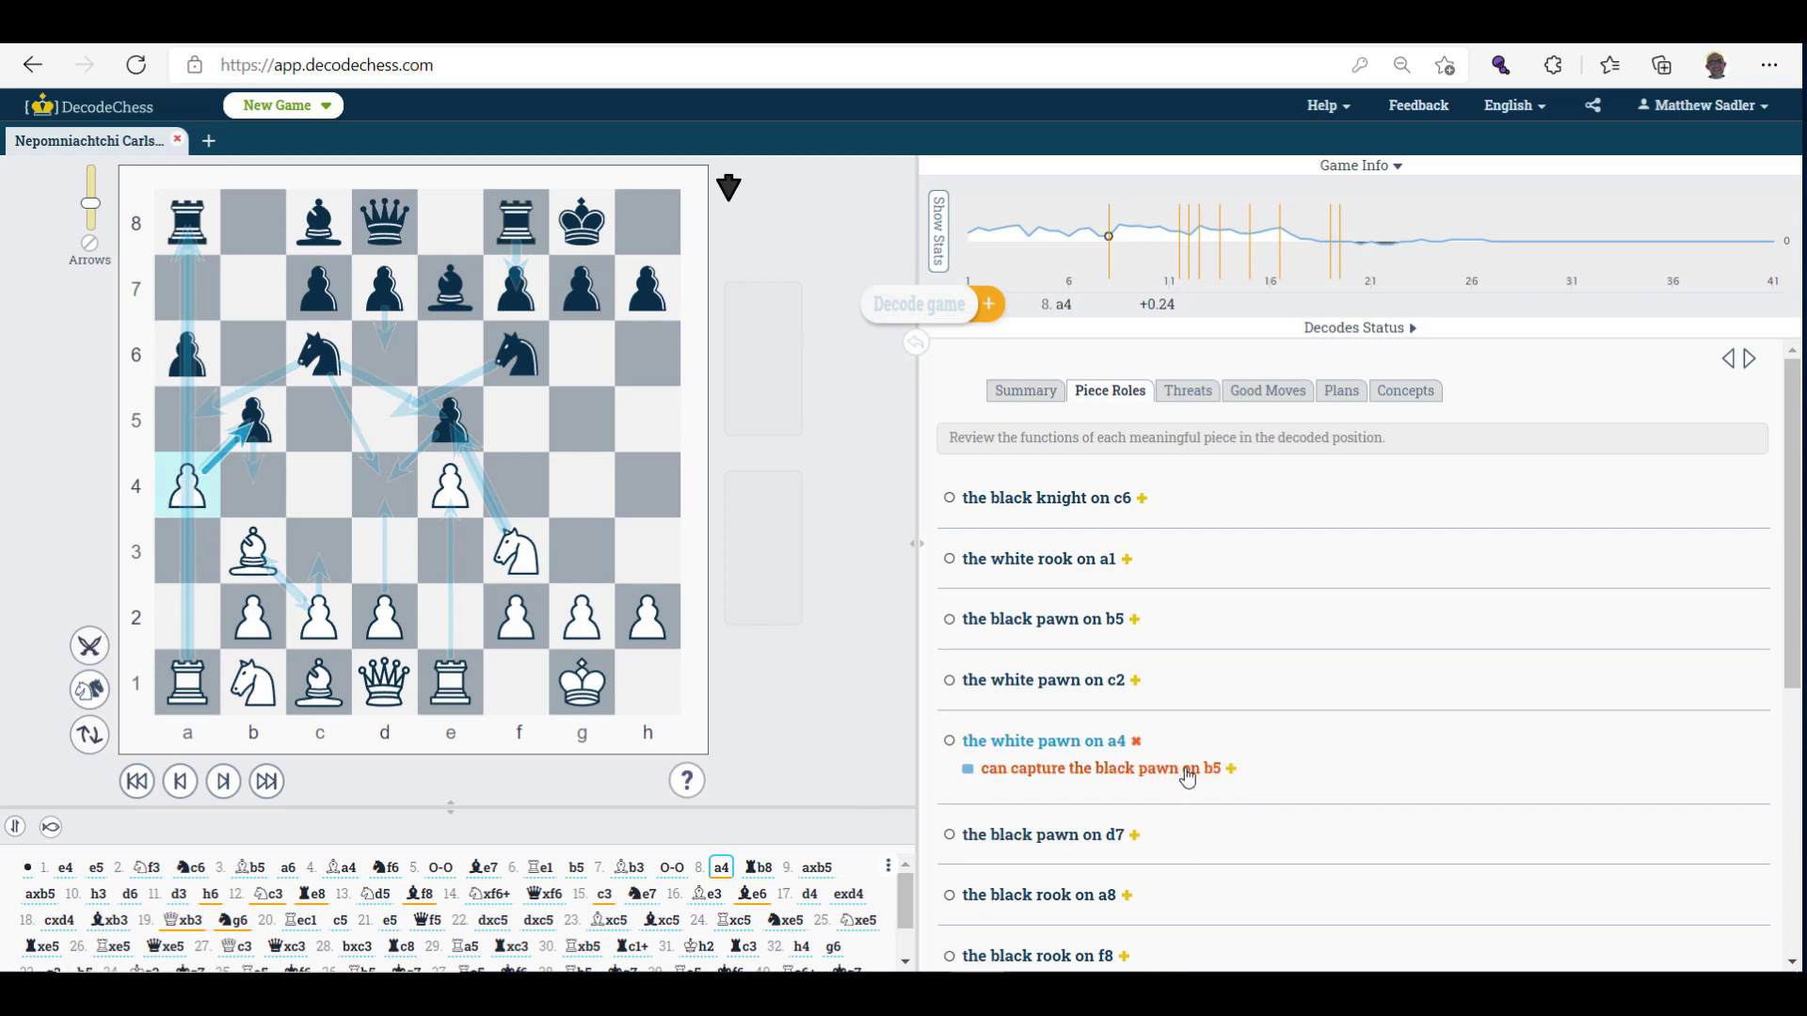
{"action": "scroll", "coordinate": [1181, 778], "scroll_direction": "down", "scroll_amount": 5}
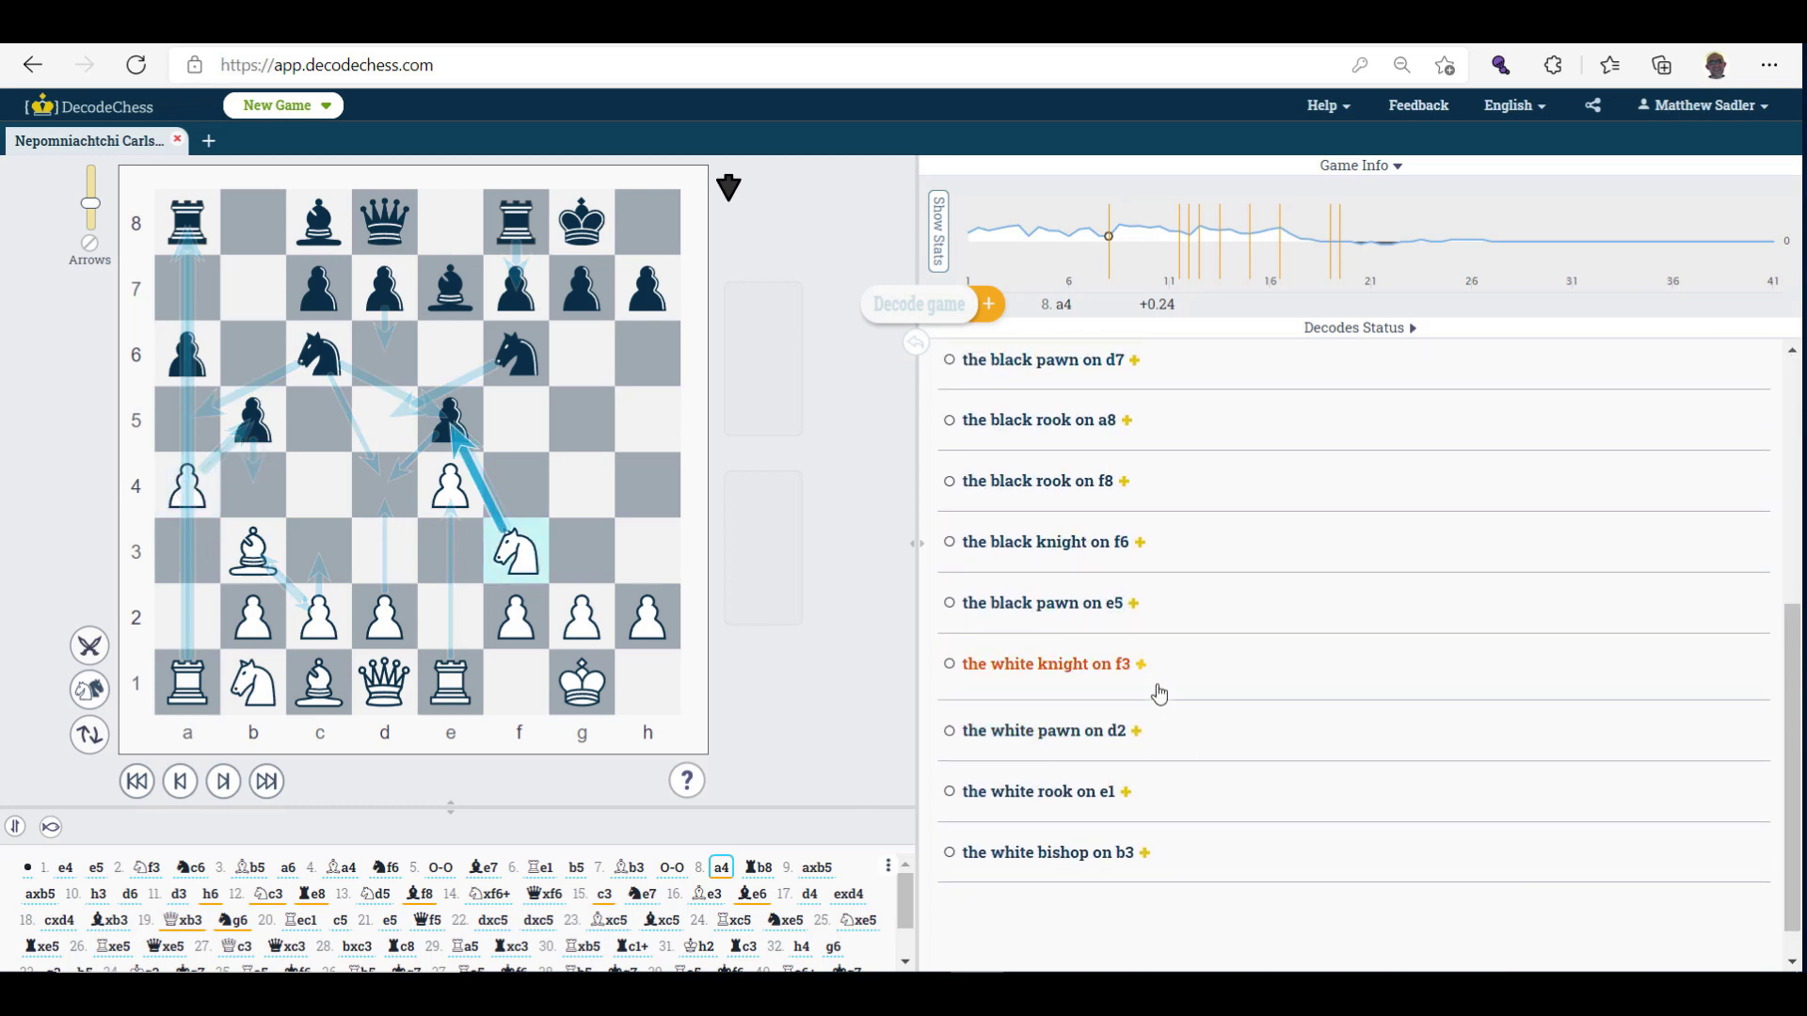
{"action": "left_click", "coordinate": [1159, 694]}
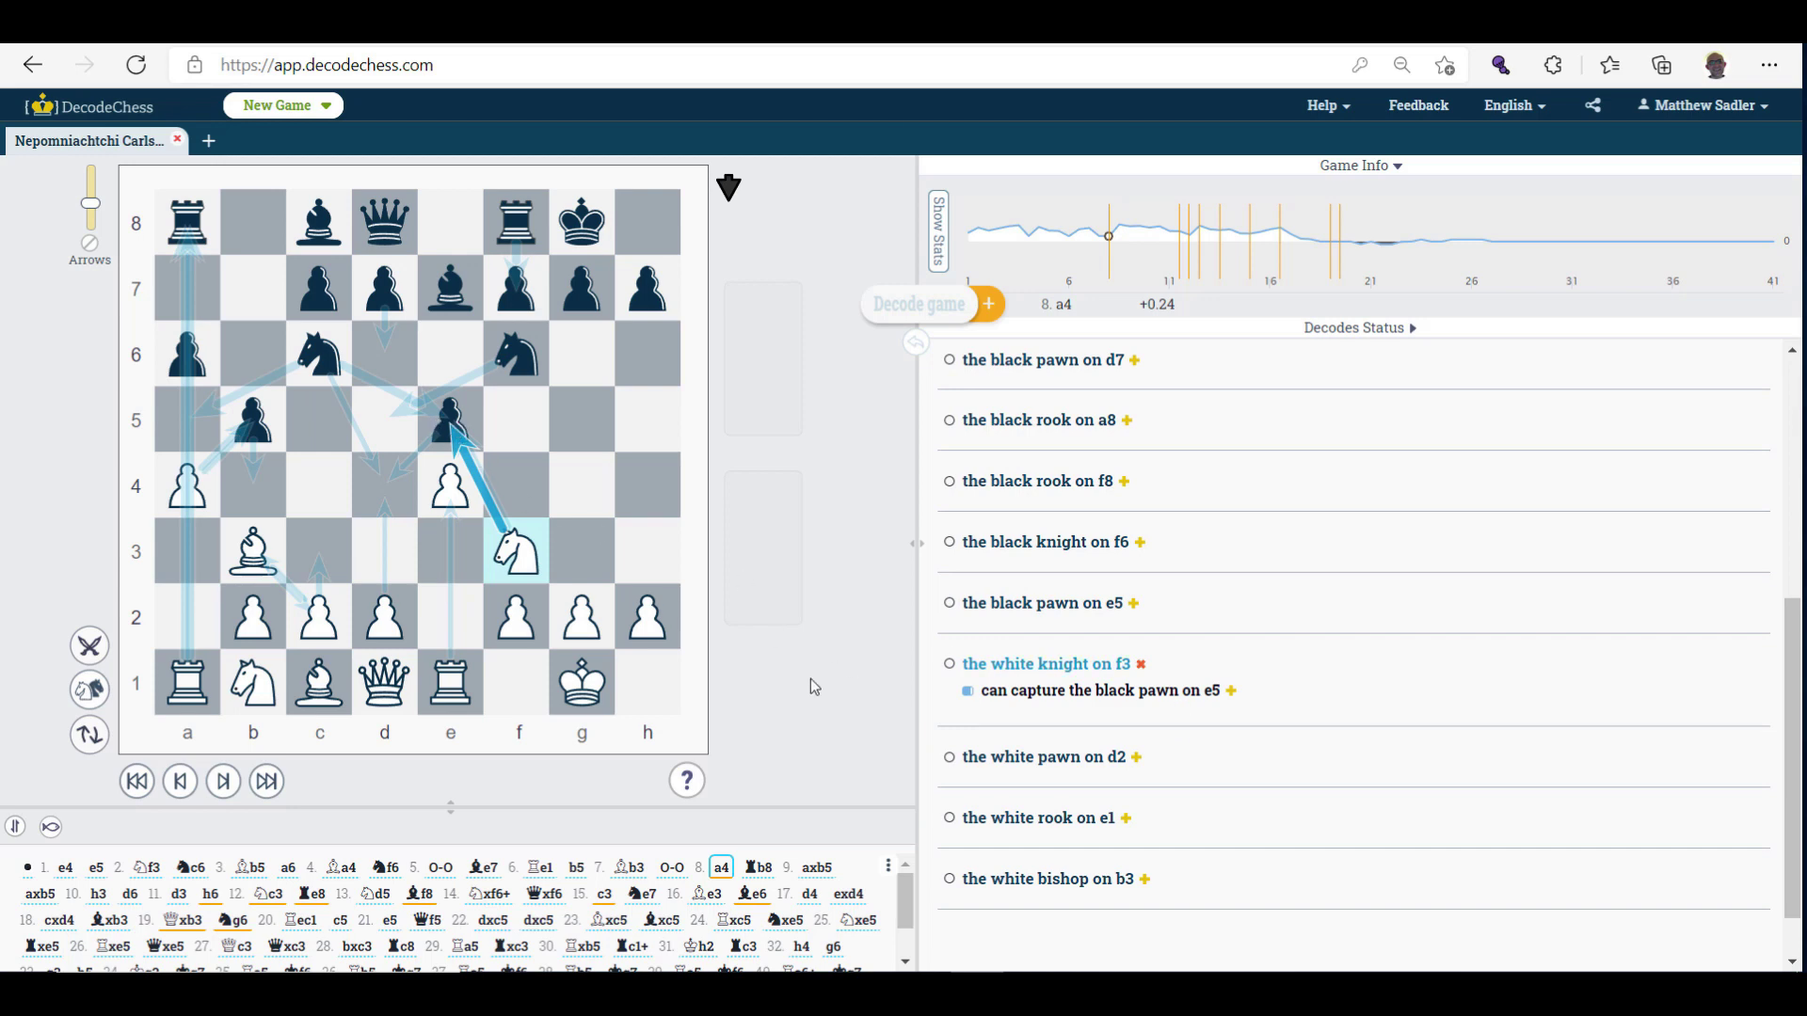
{"action": "left_click", "coordinate": [1125, 822]}
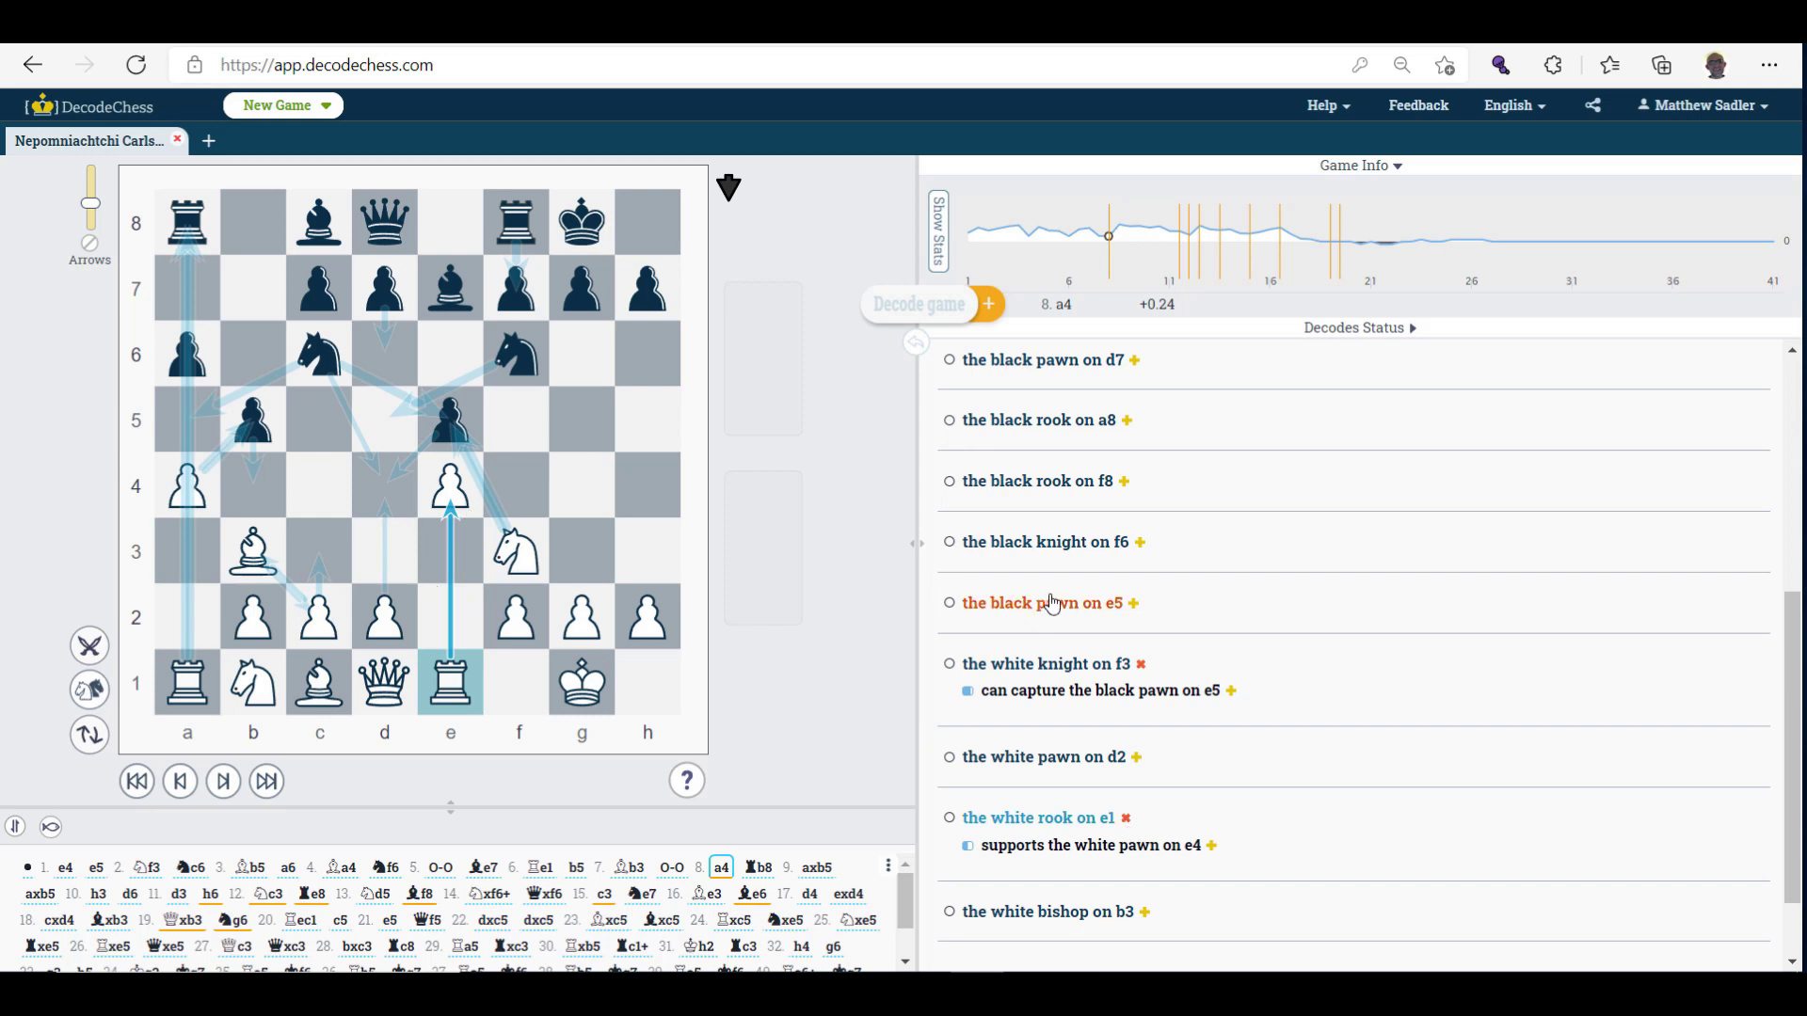
{"action": "scroll", "coordinate": [1350, 706], "scroll_direction": "up", "scroll_amount": 5}
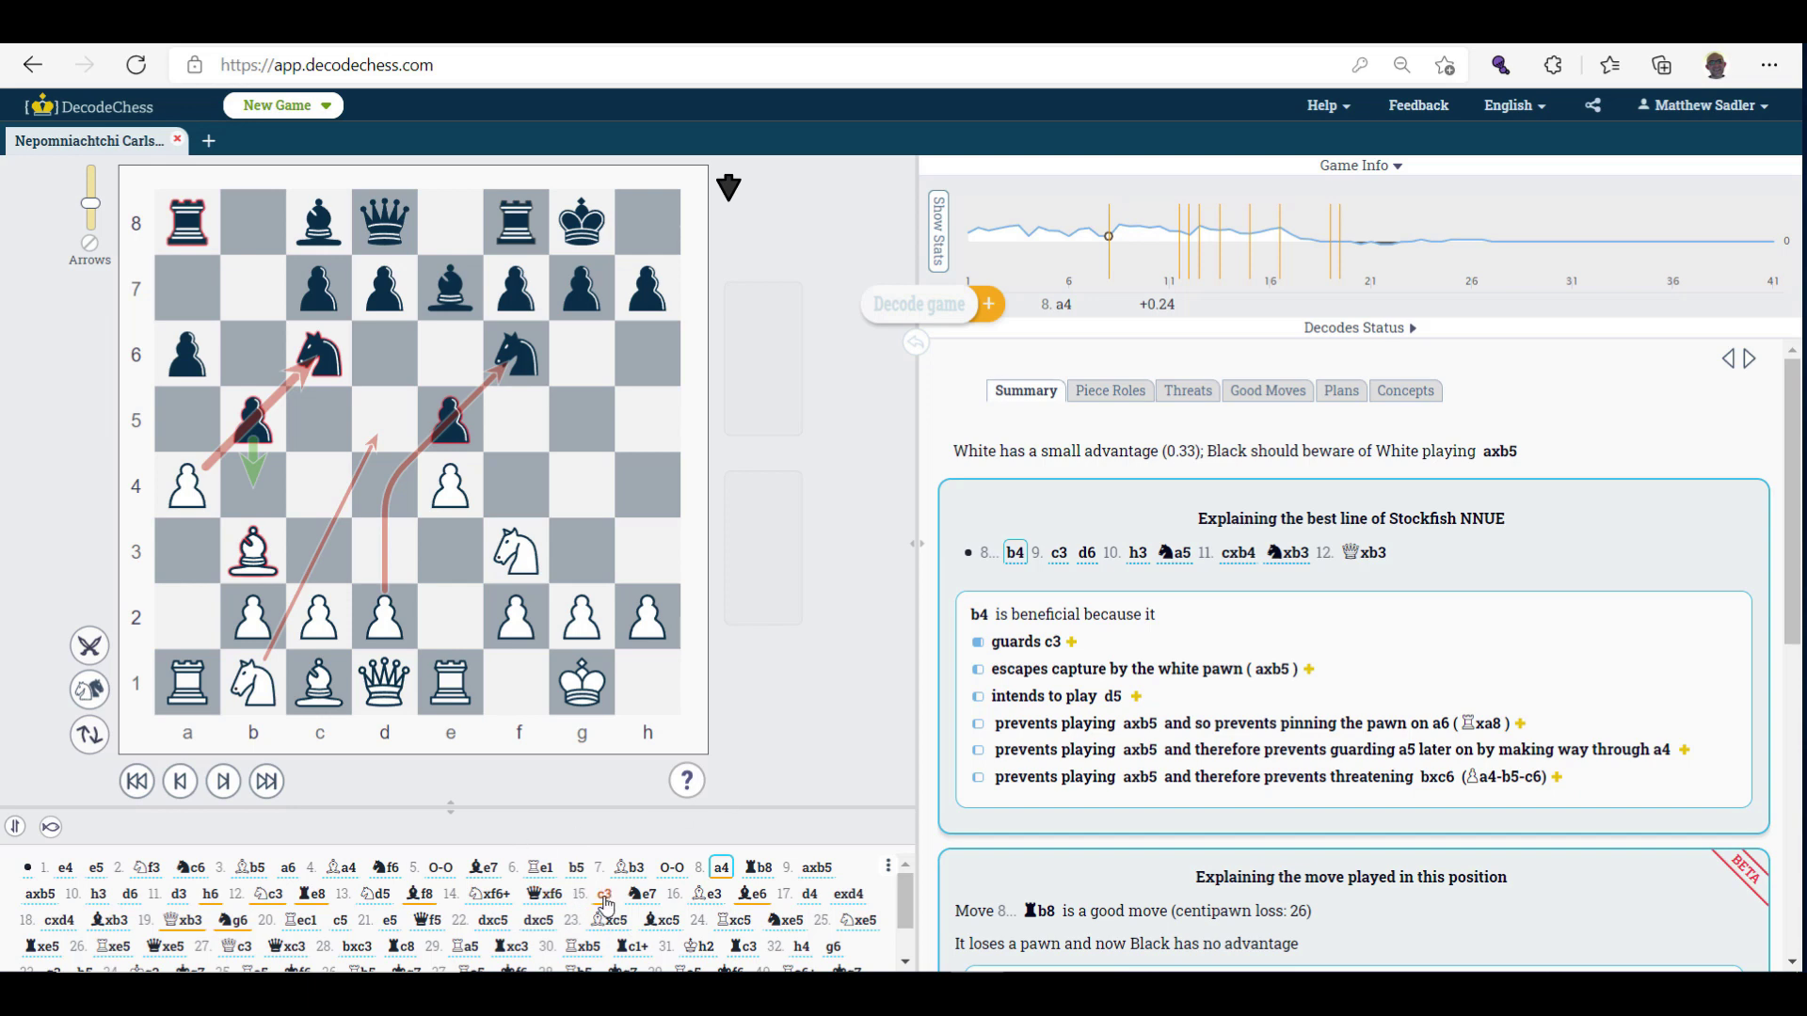
Jump to 15.c3, try knight and rook moves, and preview the engine's 15...Be6.
{"action": "left_click", "coordinate": [605, 898]}
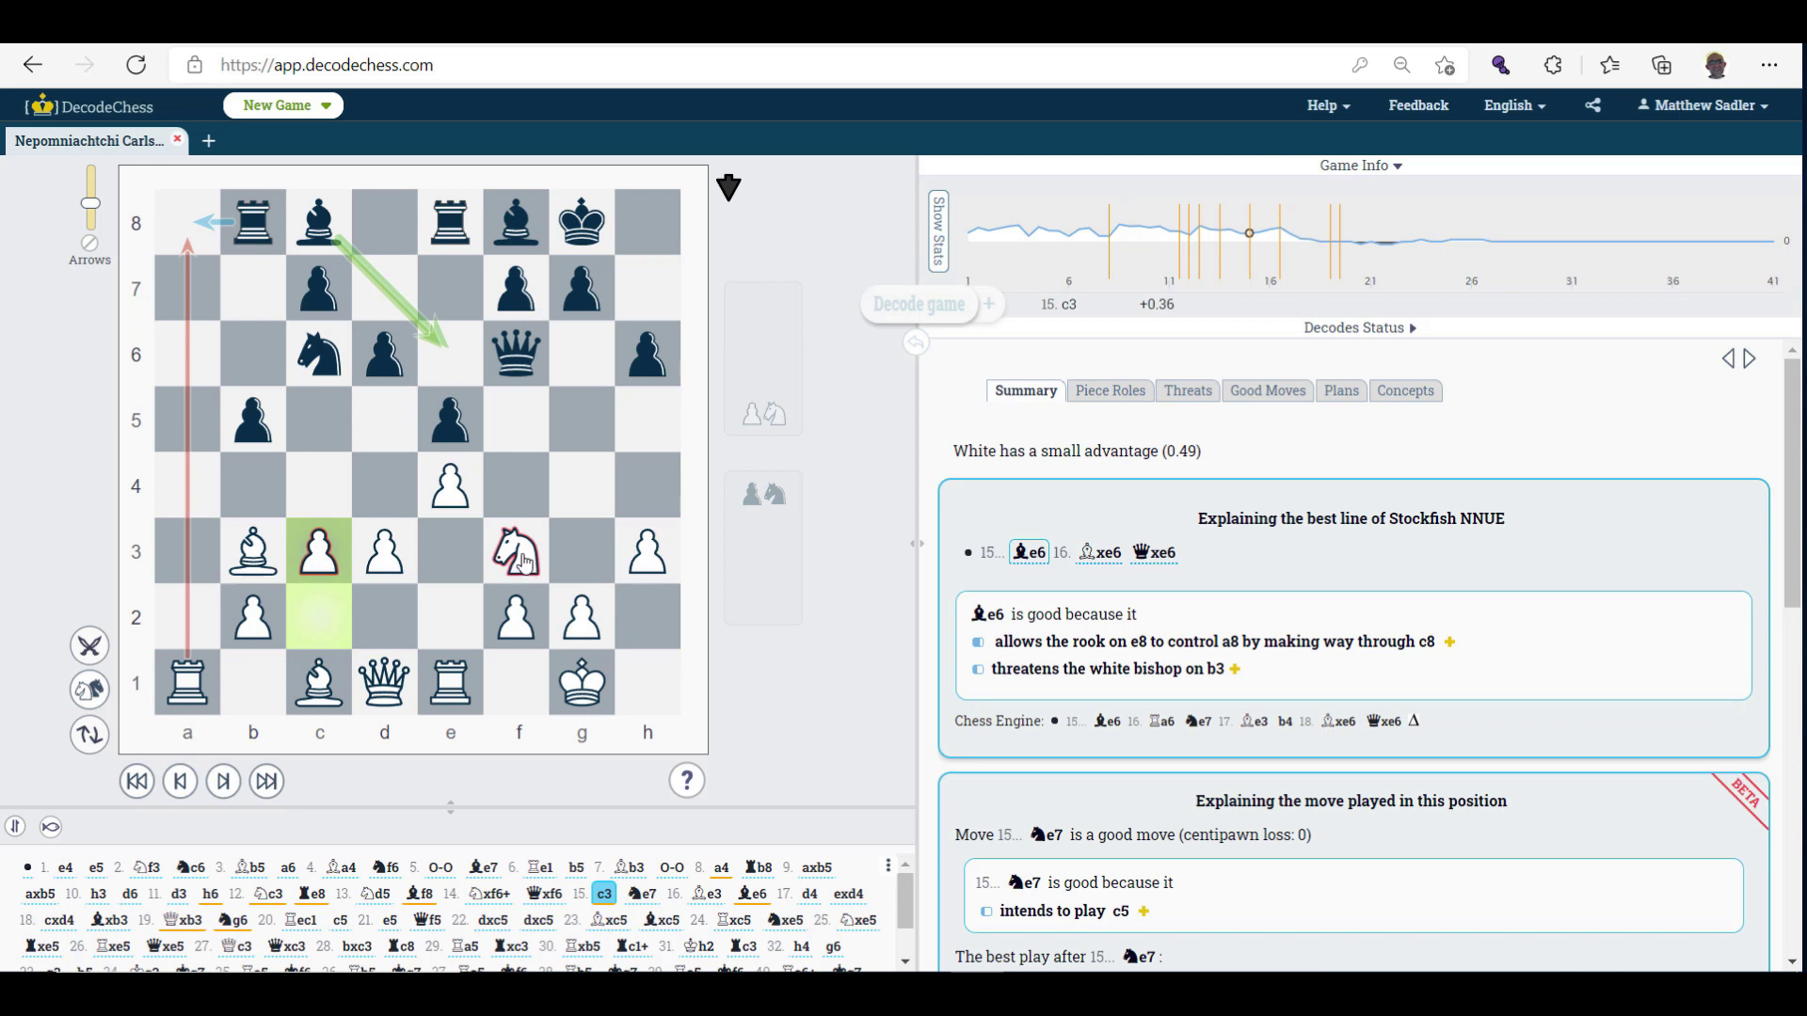
{"action": "mouse_move", "coordinate": [527, 566]}
{"action": "left_mouse_down"}
{"action": "mouse_move", "coordinate": [646, 619]}
{"action": "mouse_move", "coordinate": [571, 480]}
{"action": "mouse_move", "coordinate": [515, 556]}
{"action": "left_mouse_up"}
{"action": "left_click_drag", "start_coordinate": [442, 684], "coordinate": [447, 555]}
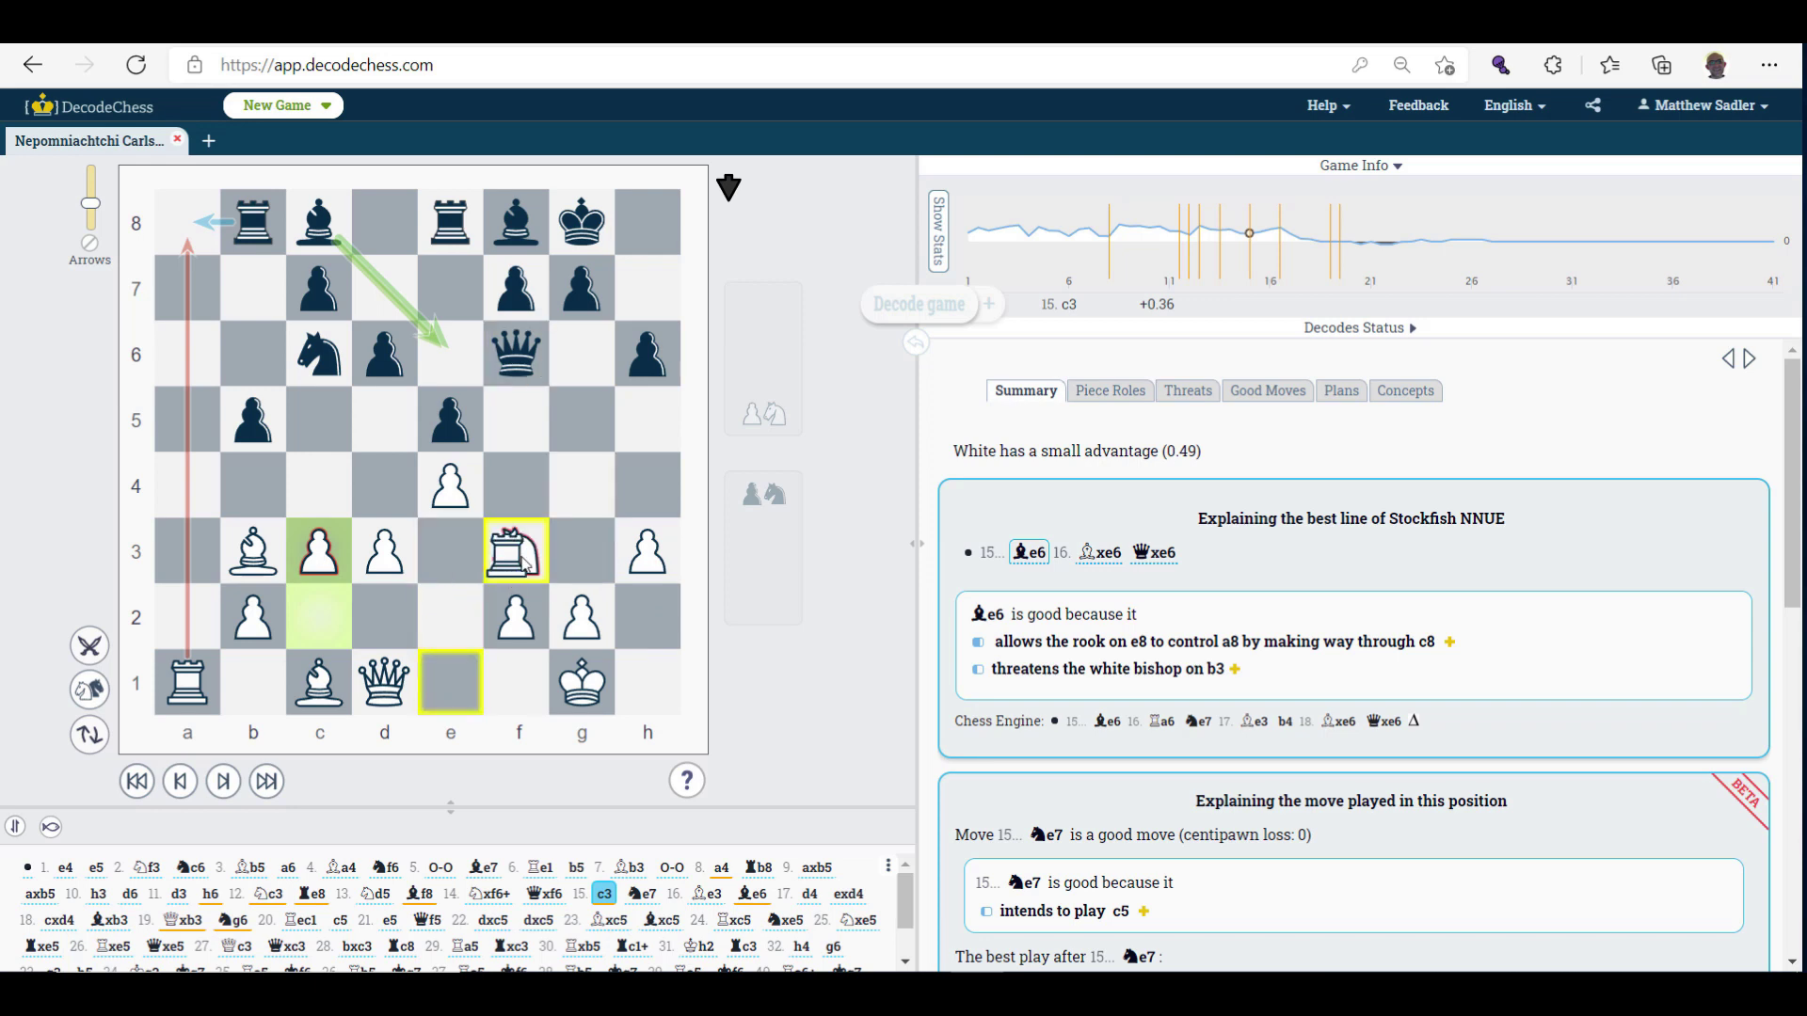
{"action": "key", "text": "Left"}
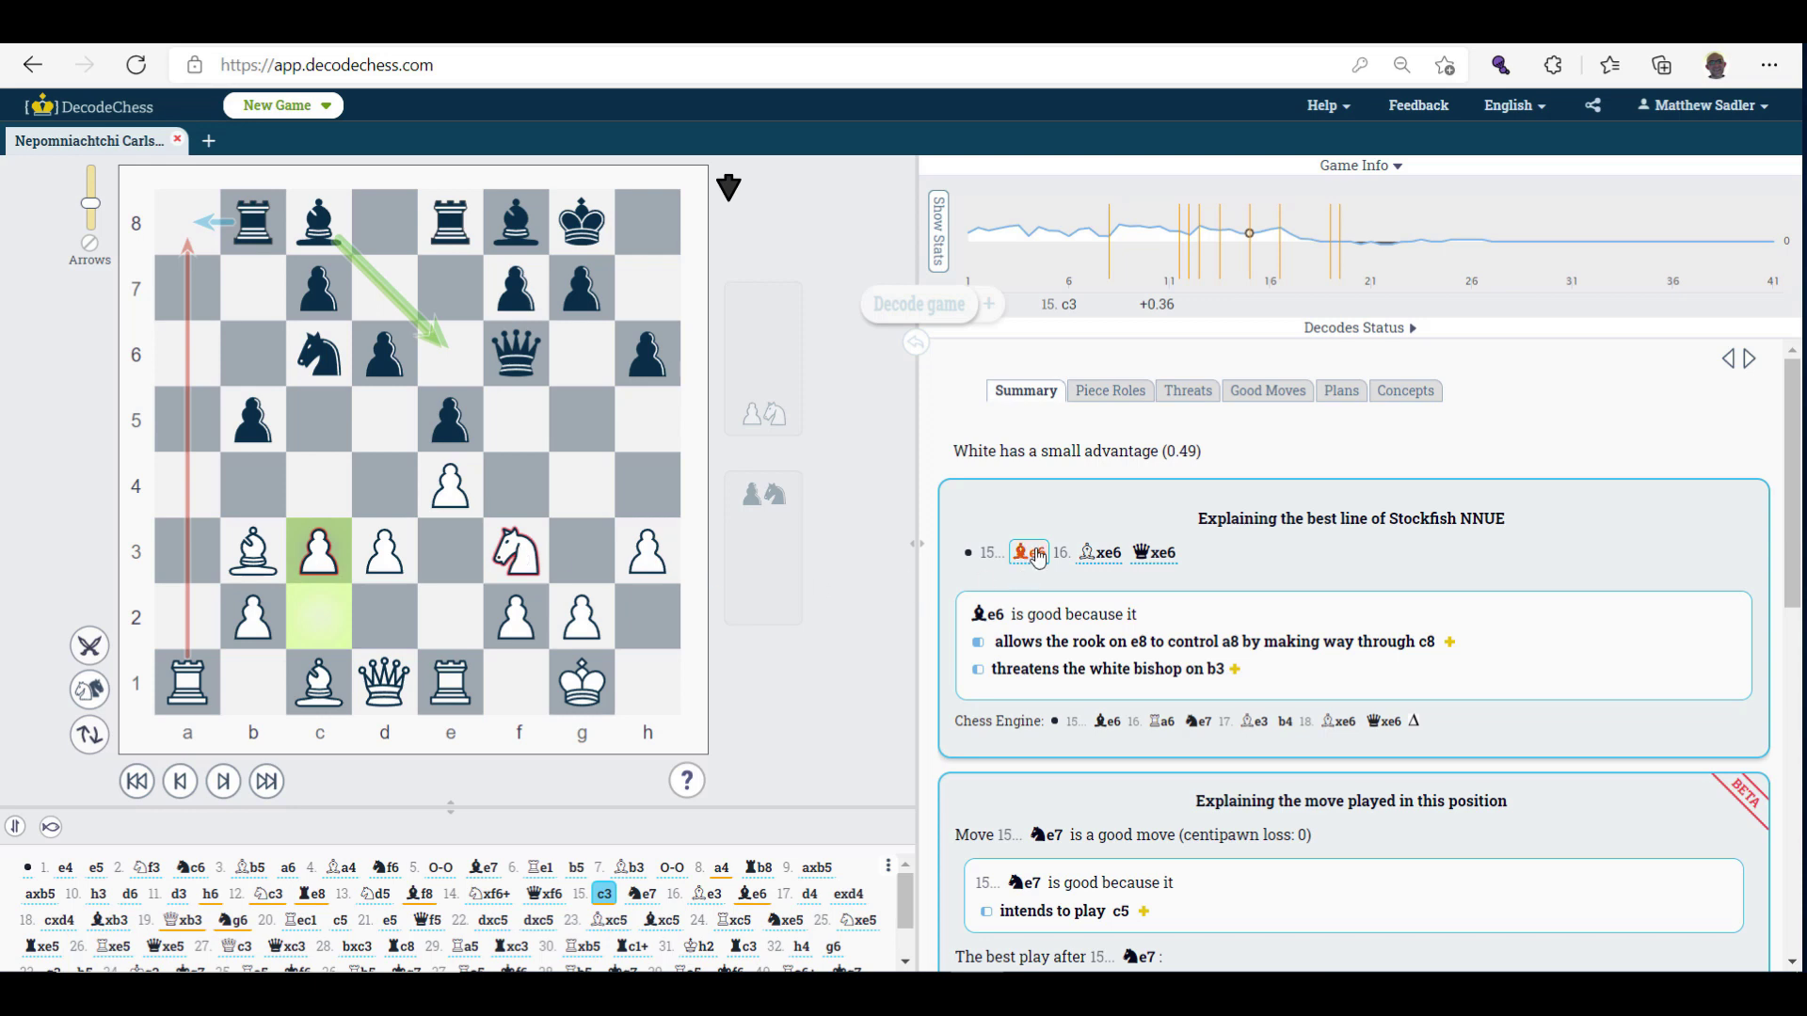
{"action": "left_click", "coordinate": [1035, 554]}
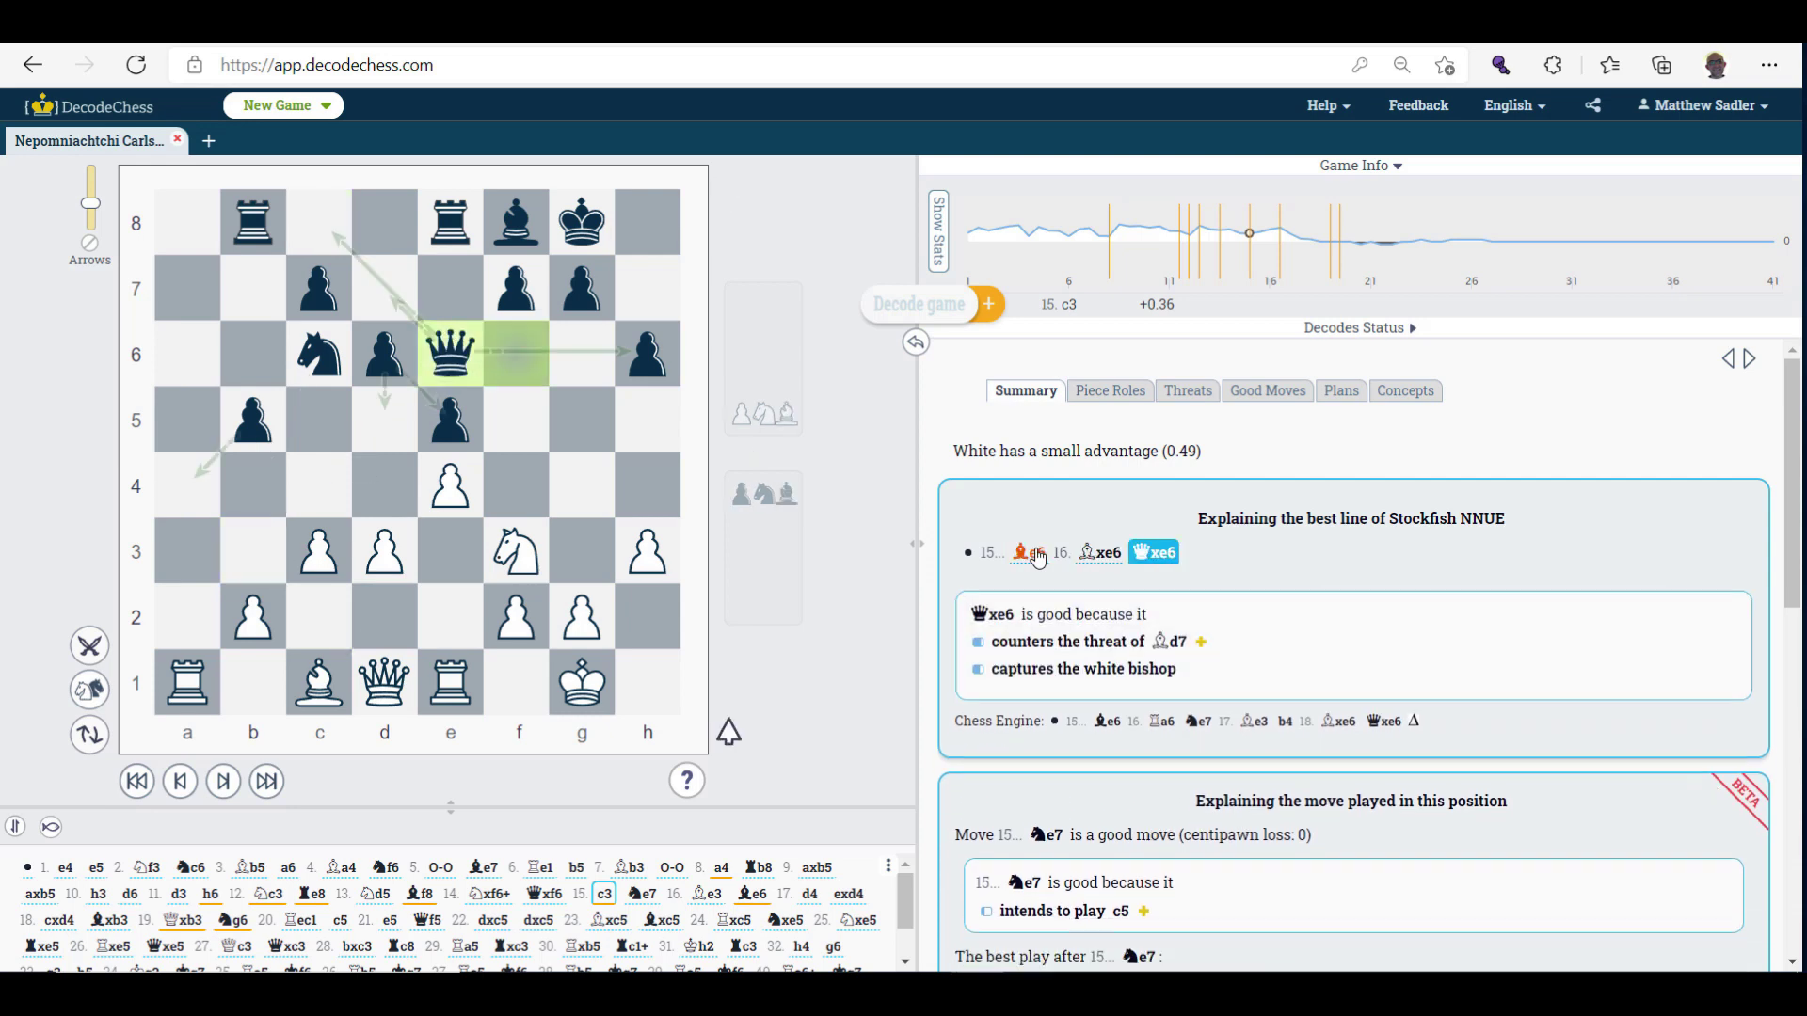
{"action": "left_click", "coordinate": [1035, 554]}
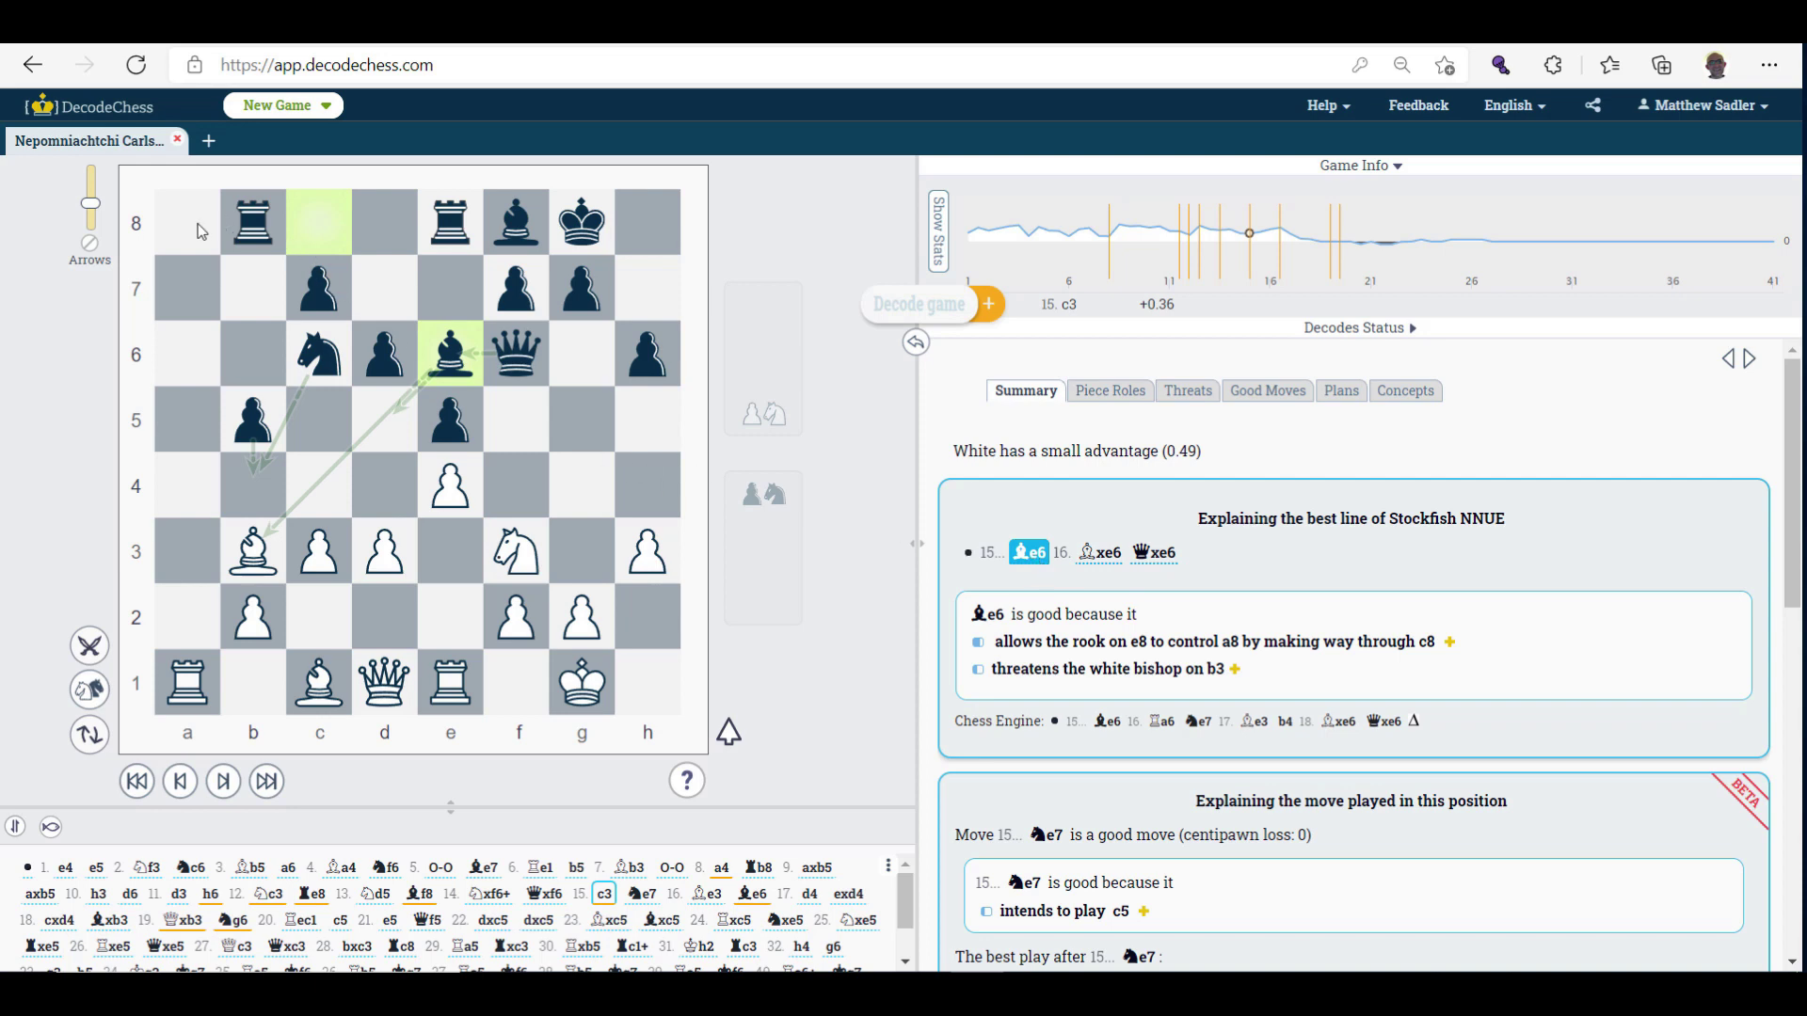
Show the played 15...Ne7 and expand its c5 idea into a move line.
{"action": "scroll", "coordinate": [1125, 583], "scroll_direction": "down", "scroll_amount": 4}
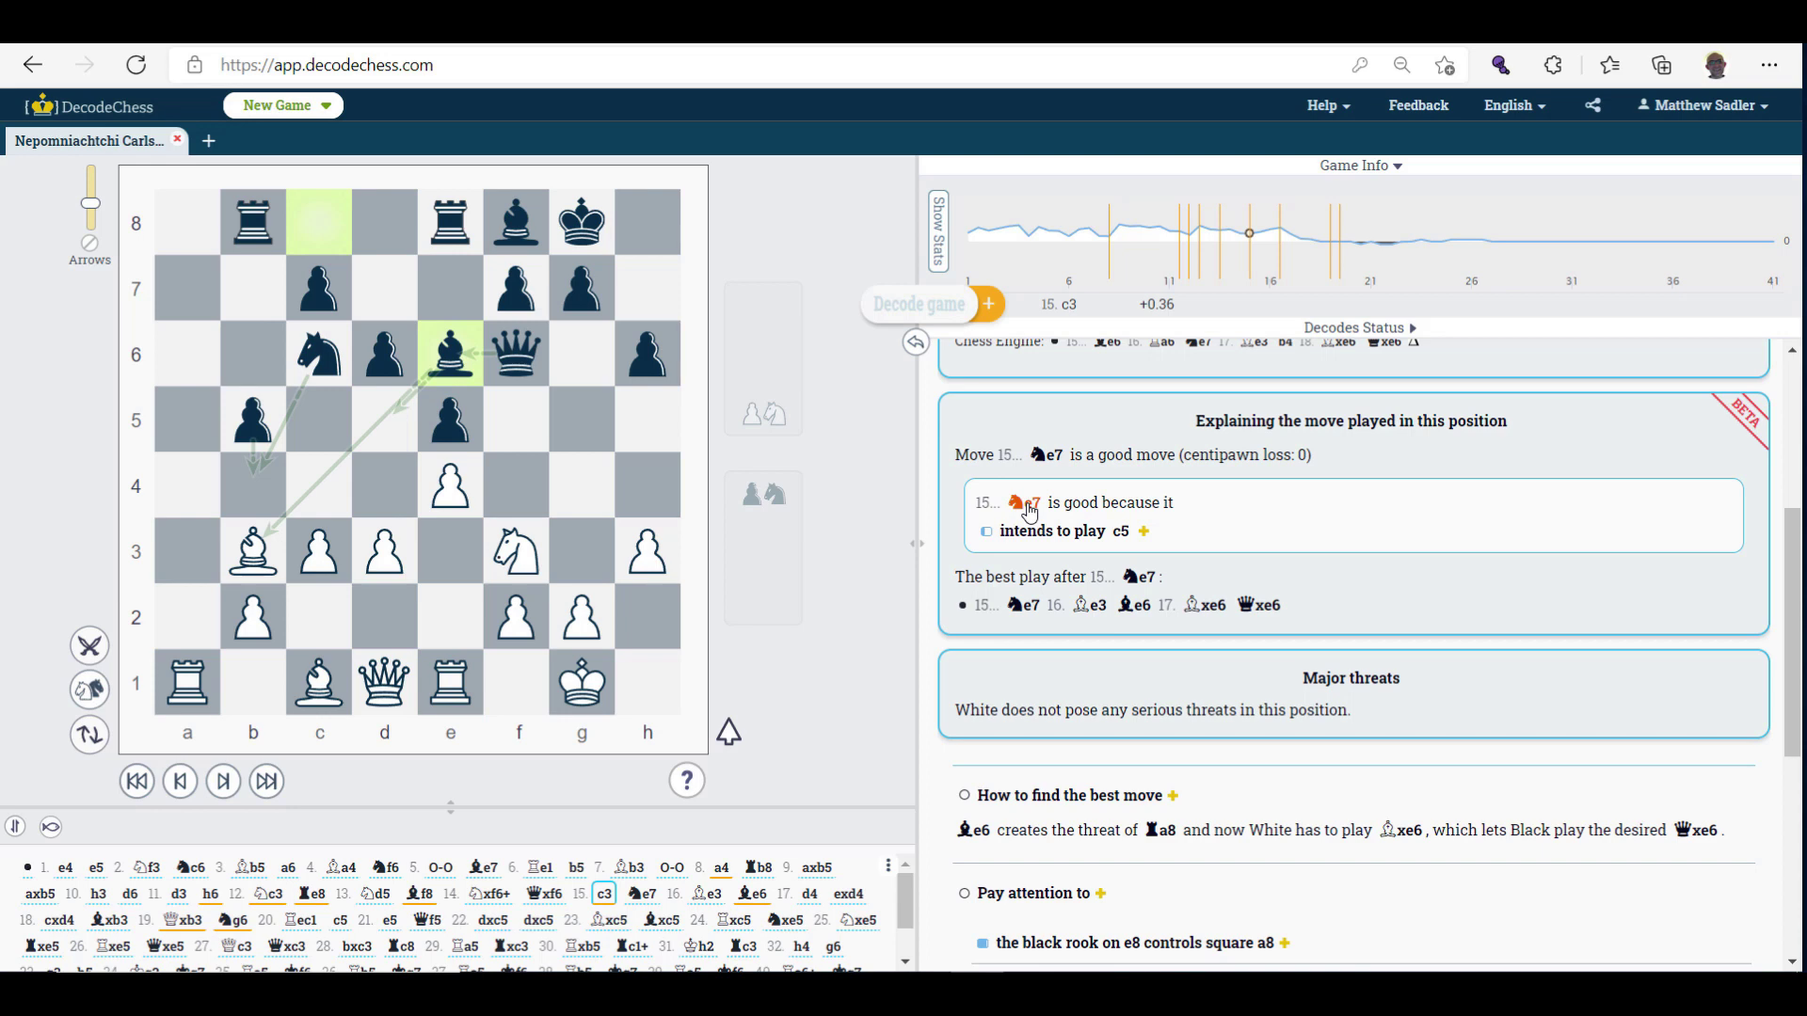
{"action": "left_click", "coordinate": [1028, 508]}
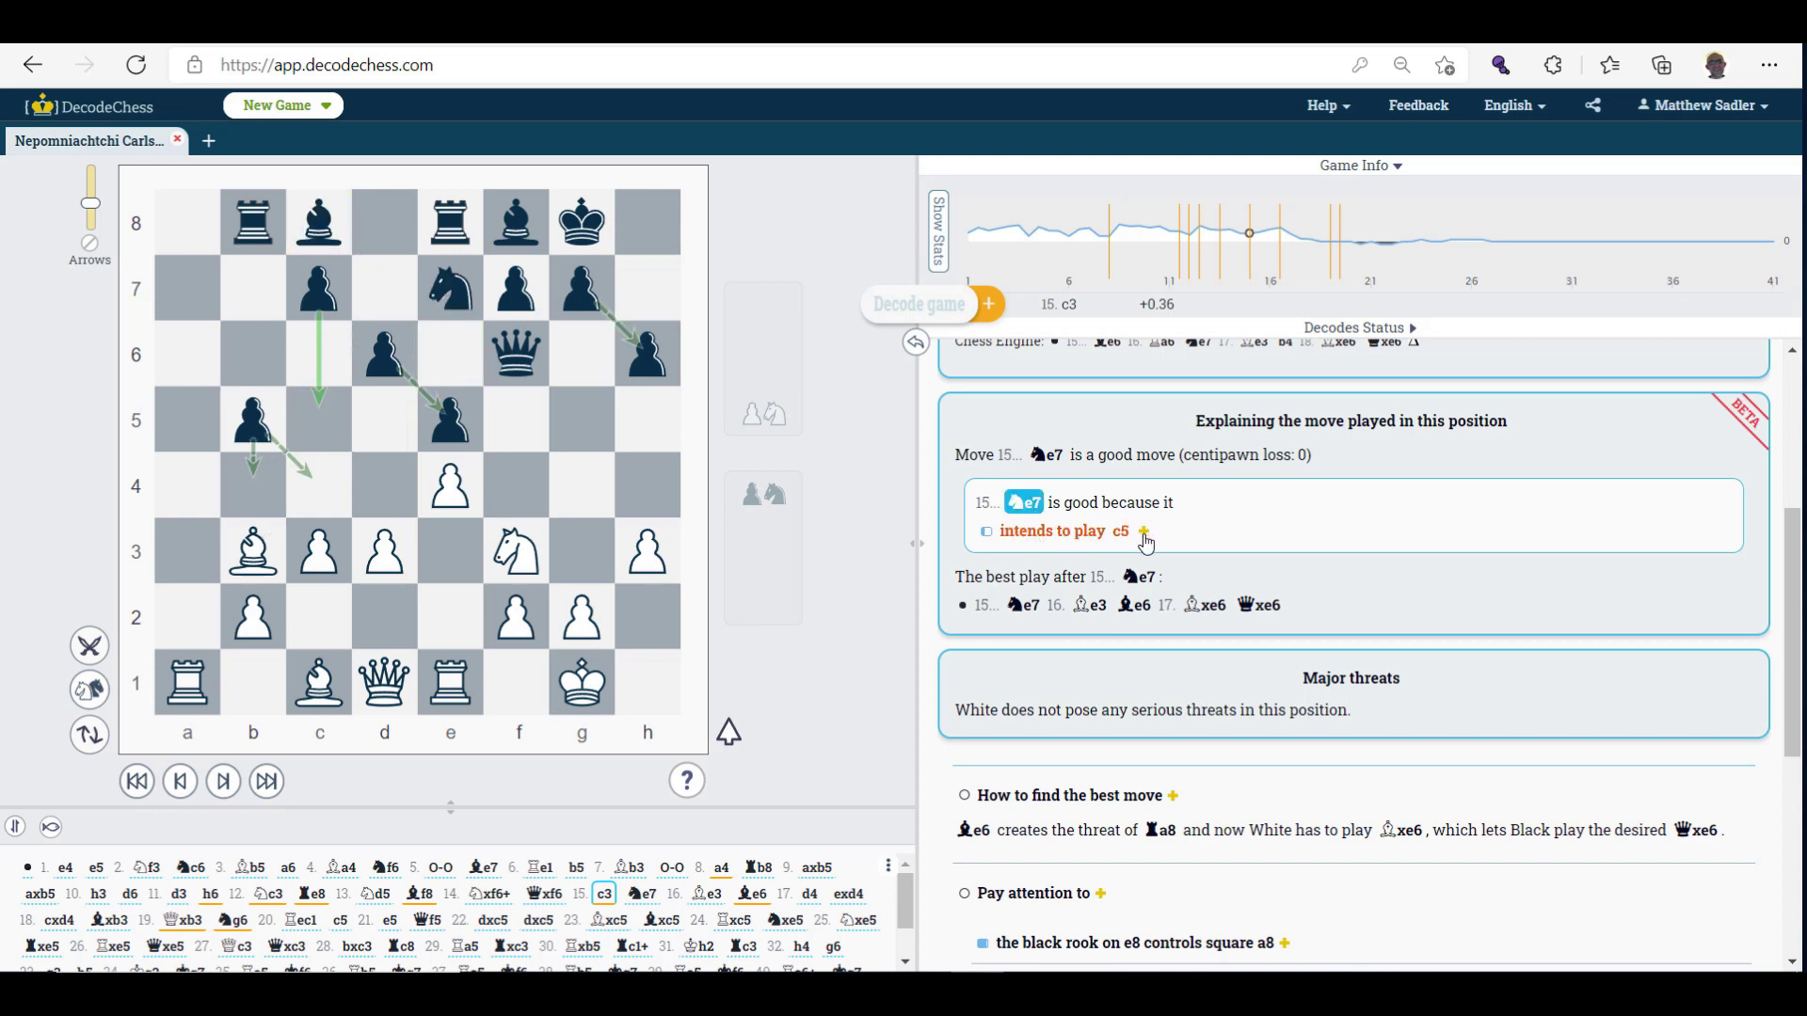
{"action": "left_click", "coordinate": [1143, 534]}
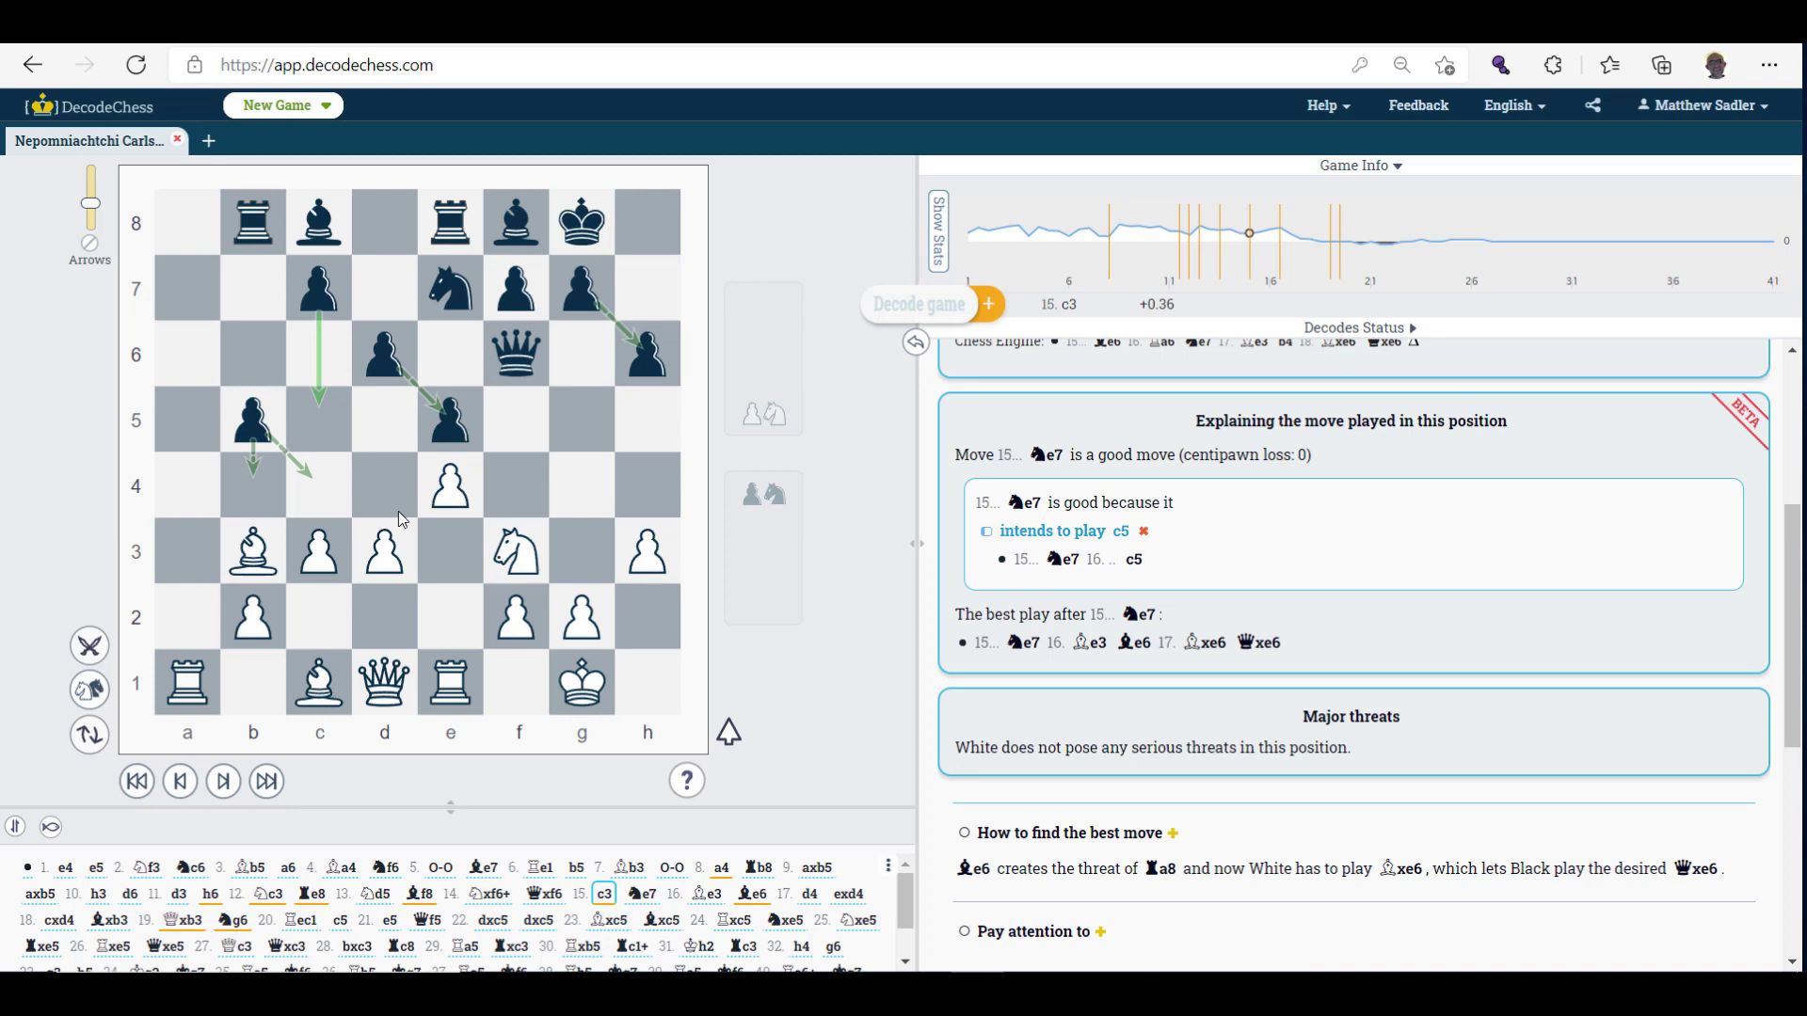
{"action": "scroll", "coordinate": [1150, 632], "scroll_direction": "down", "scroll_amount": 1}
{"action": "scroll", "coordinate": [1150, 633], "scroll_direction": "up", "scroll_amount": 5}
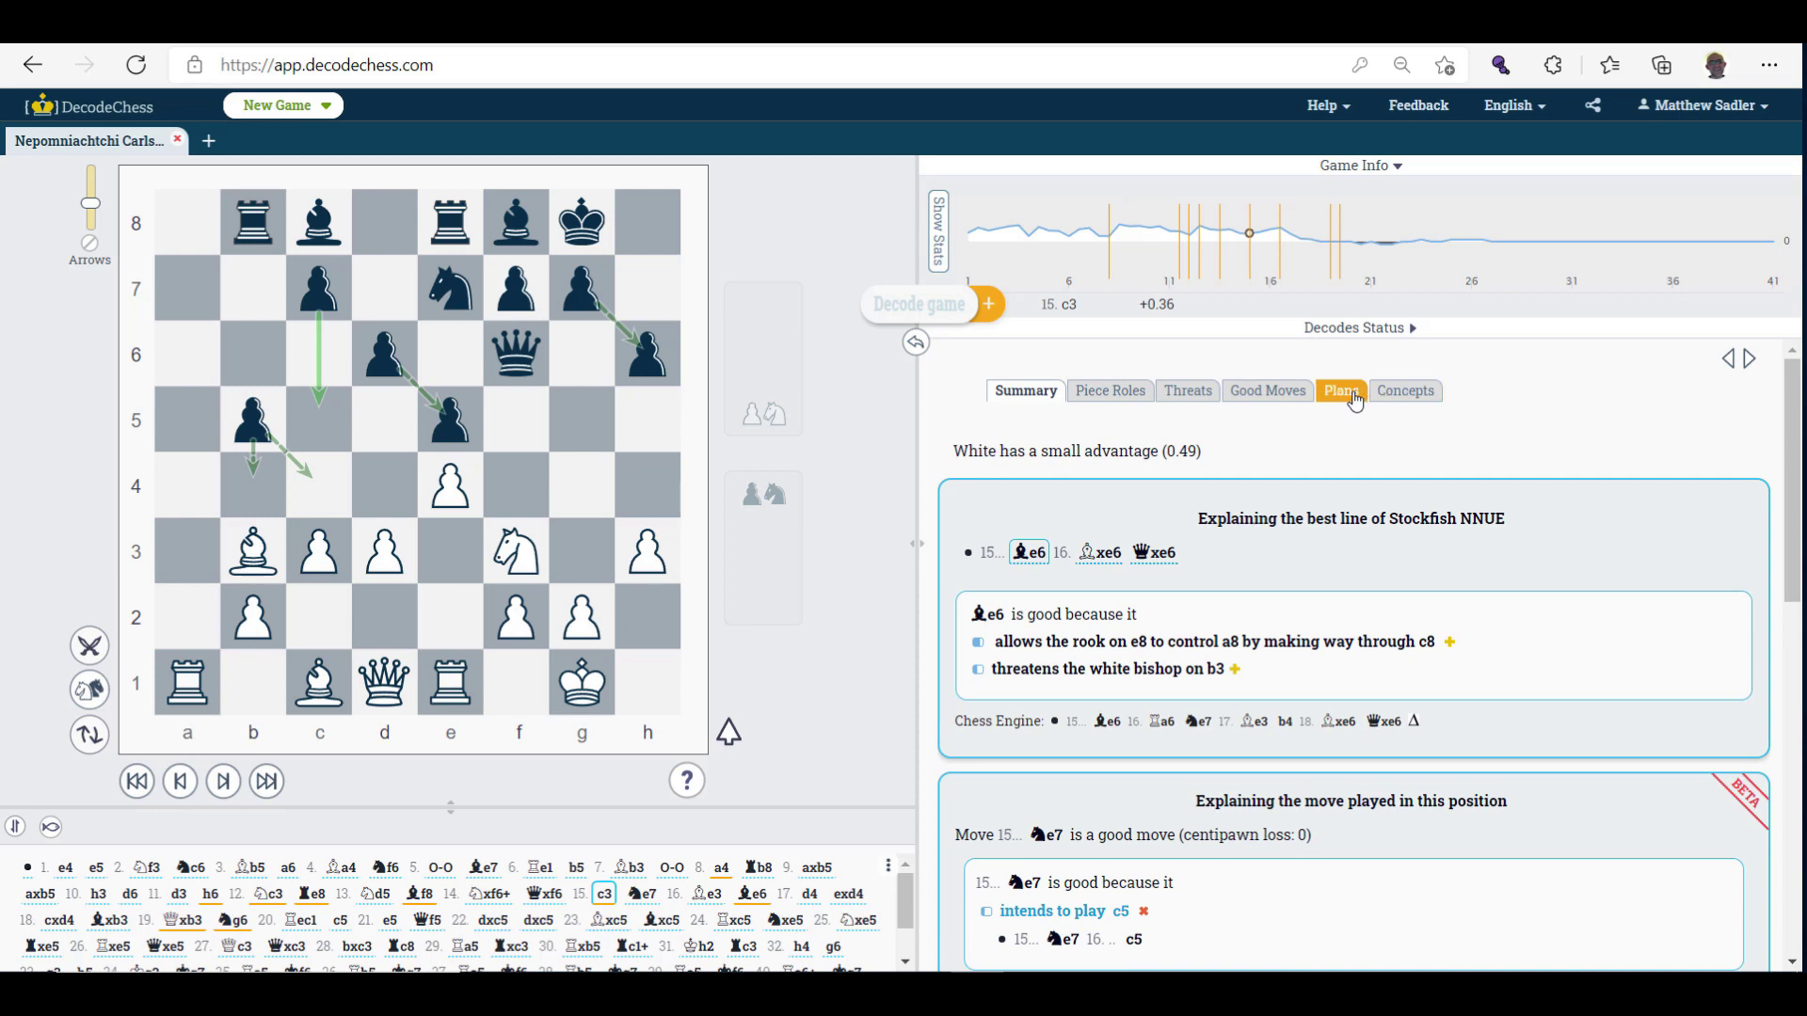
Read Black's ...Ra8 plan via ...Be6, return to the summary, and jump to 16...Be6.
{"action": "left_click", "coordinate": [1353, 400]}
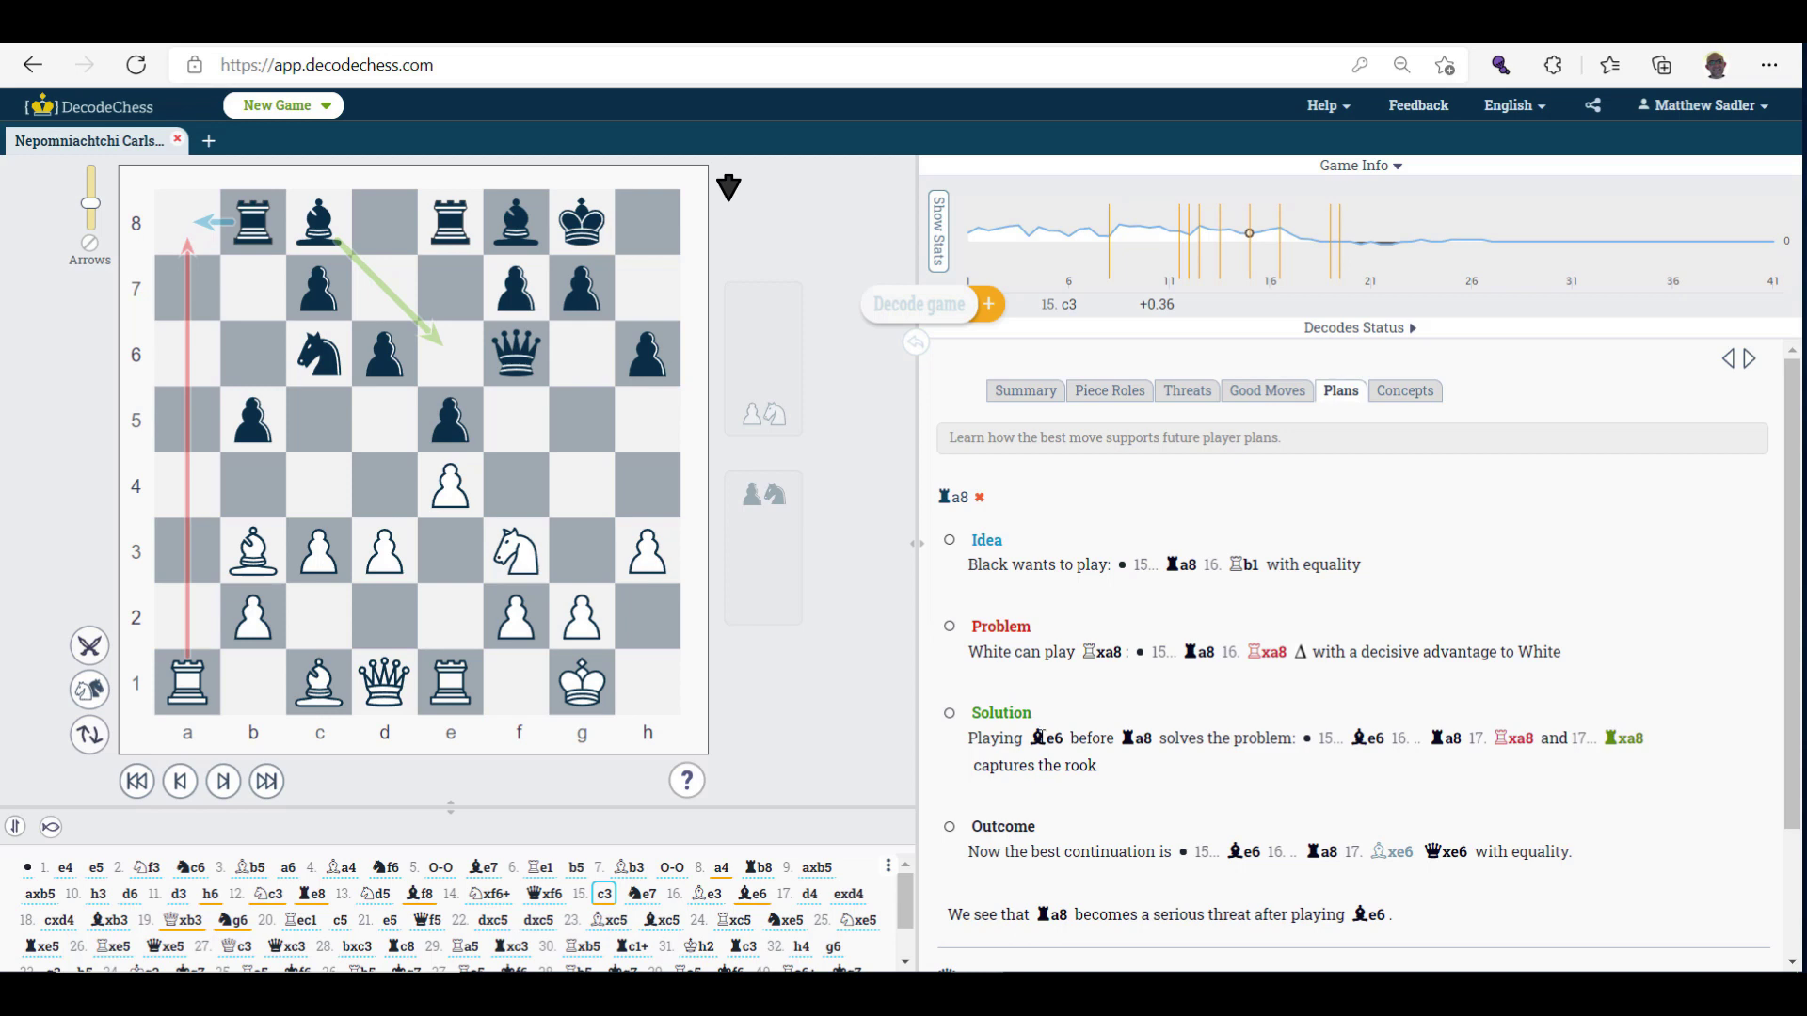
{"action": "left_click", "coordinate": [1032, 403]}
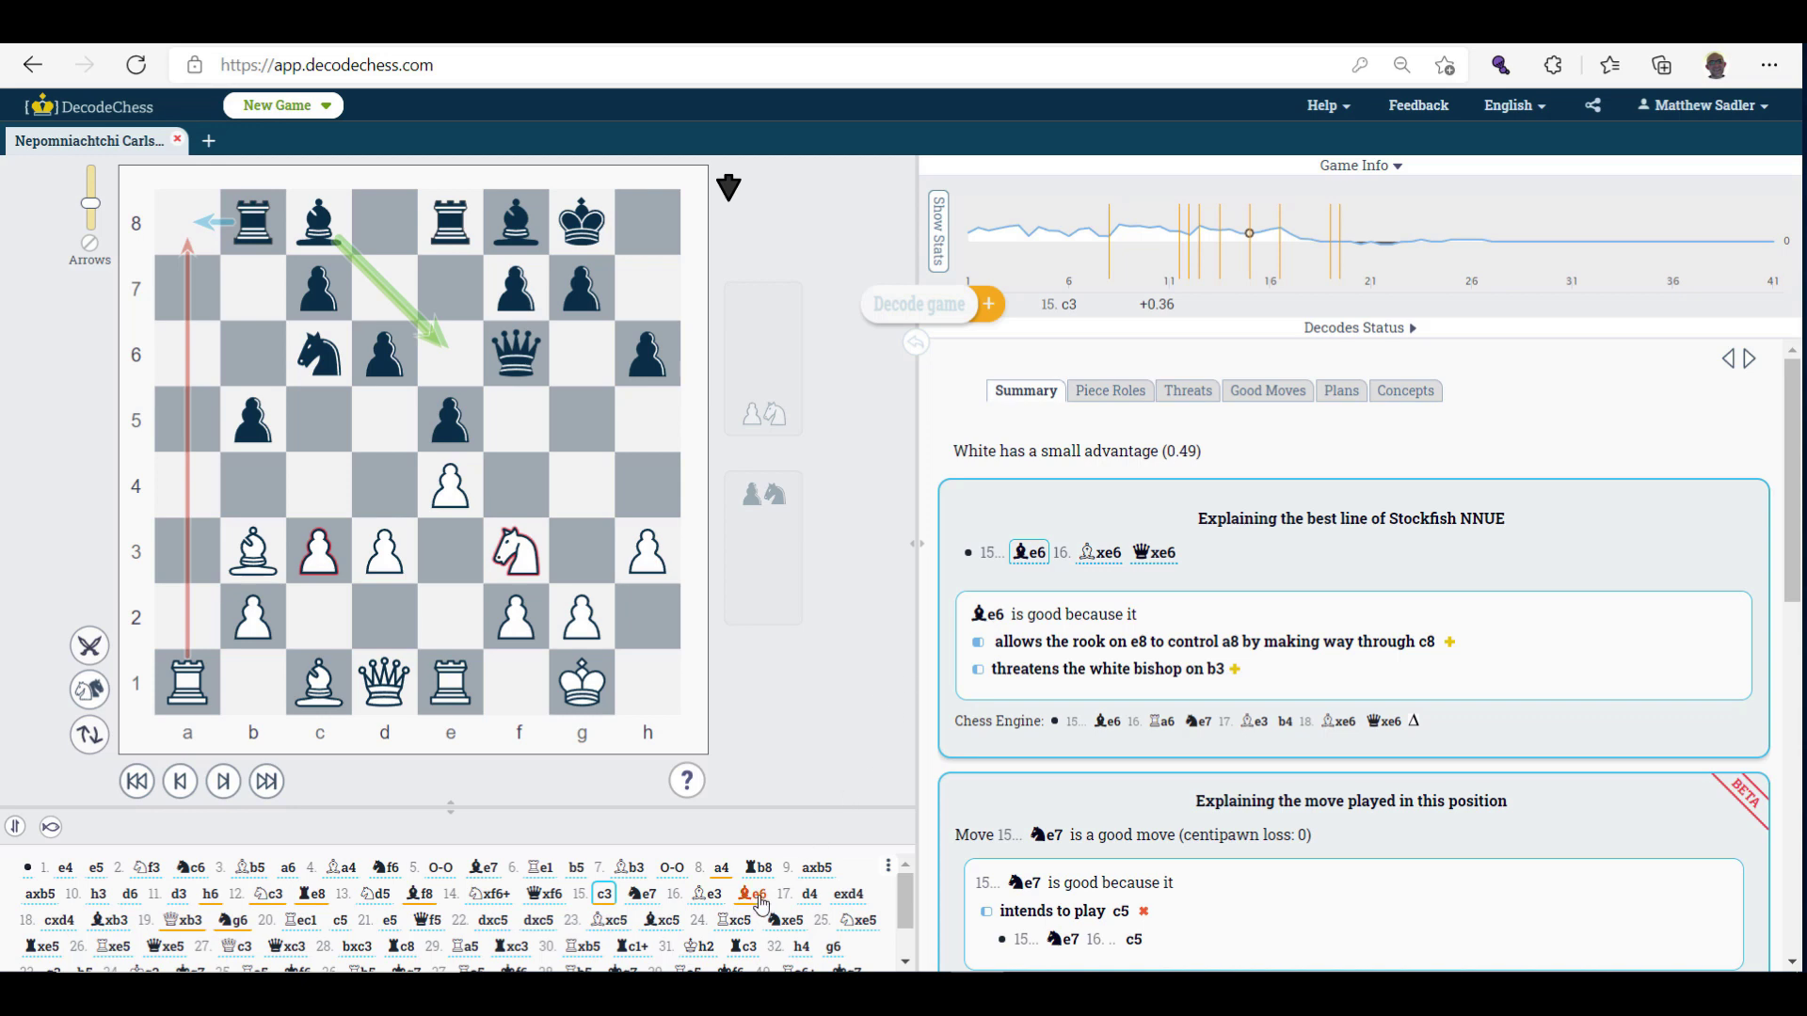
{"action": "left_click", "coordinate": [759, 898]}
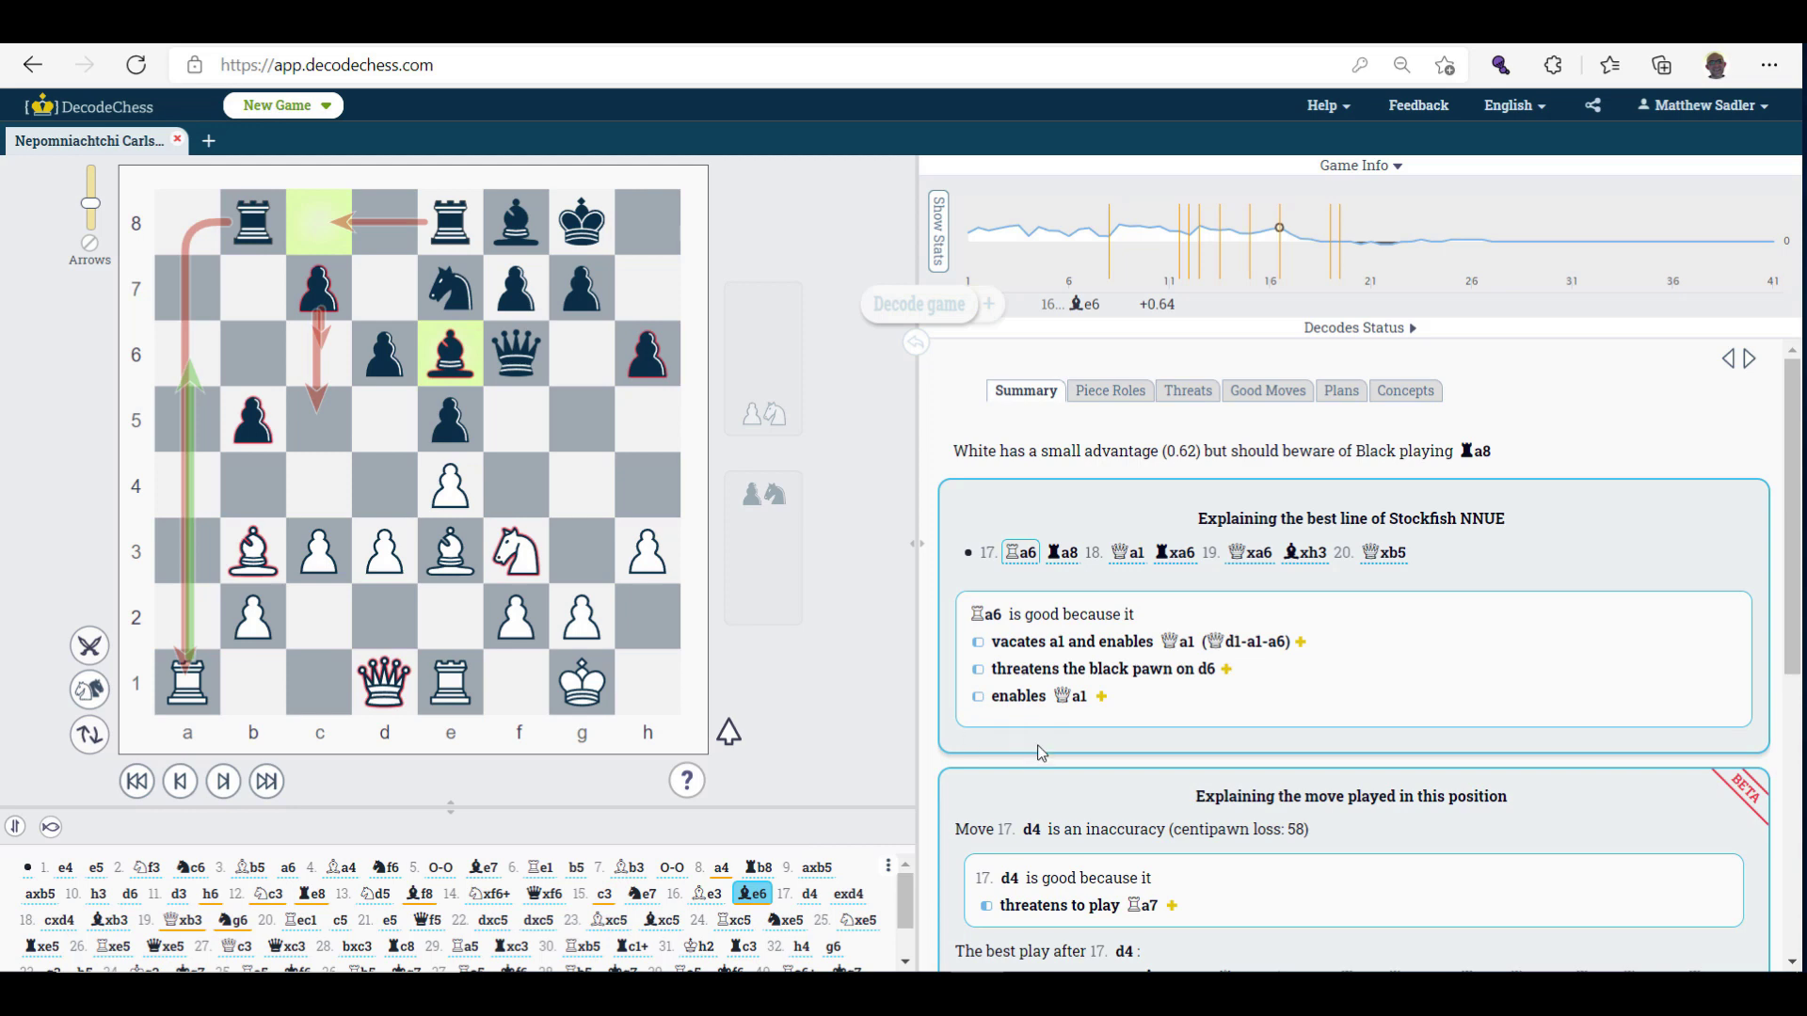
Show the inaccurate played move 17.d4, then Stockfish's preferred 17.Ra6 on the board.
{"action": "scroll", "coordinate": [1039, 753], "scroll_direction": "down", "scroll_amount": 3}
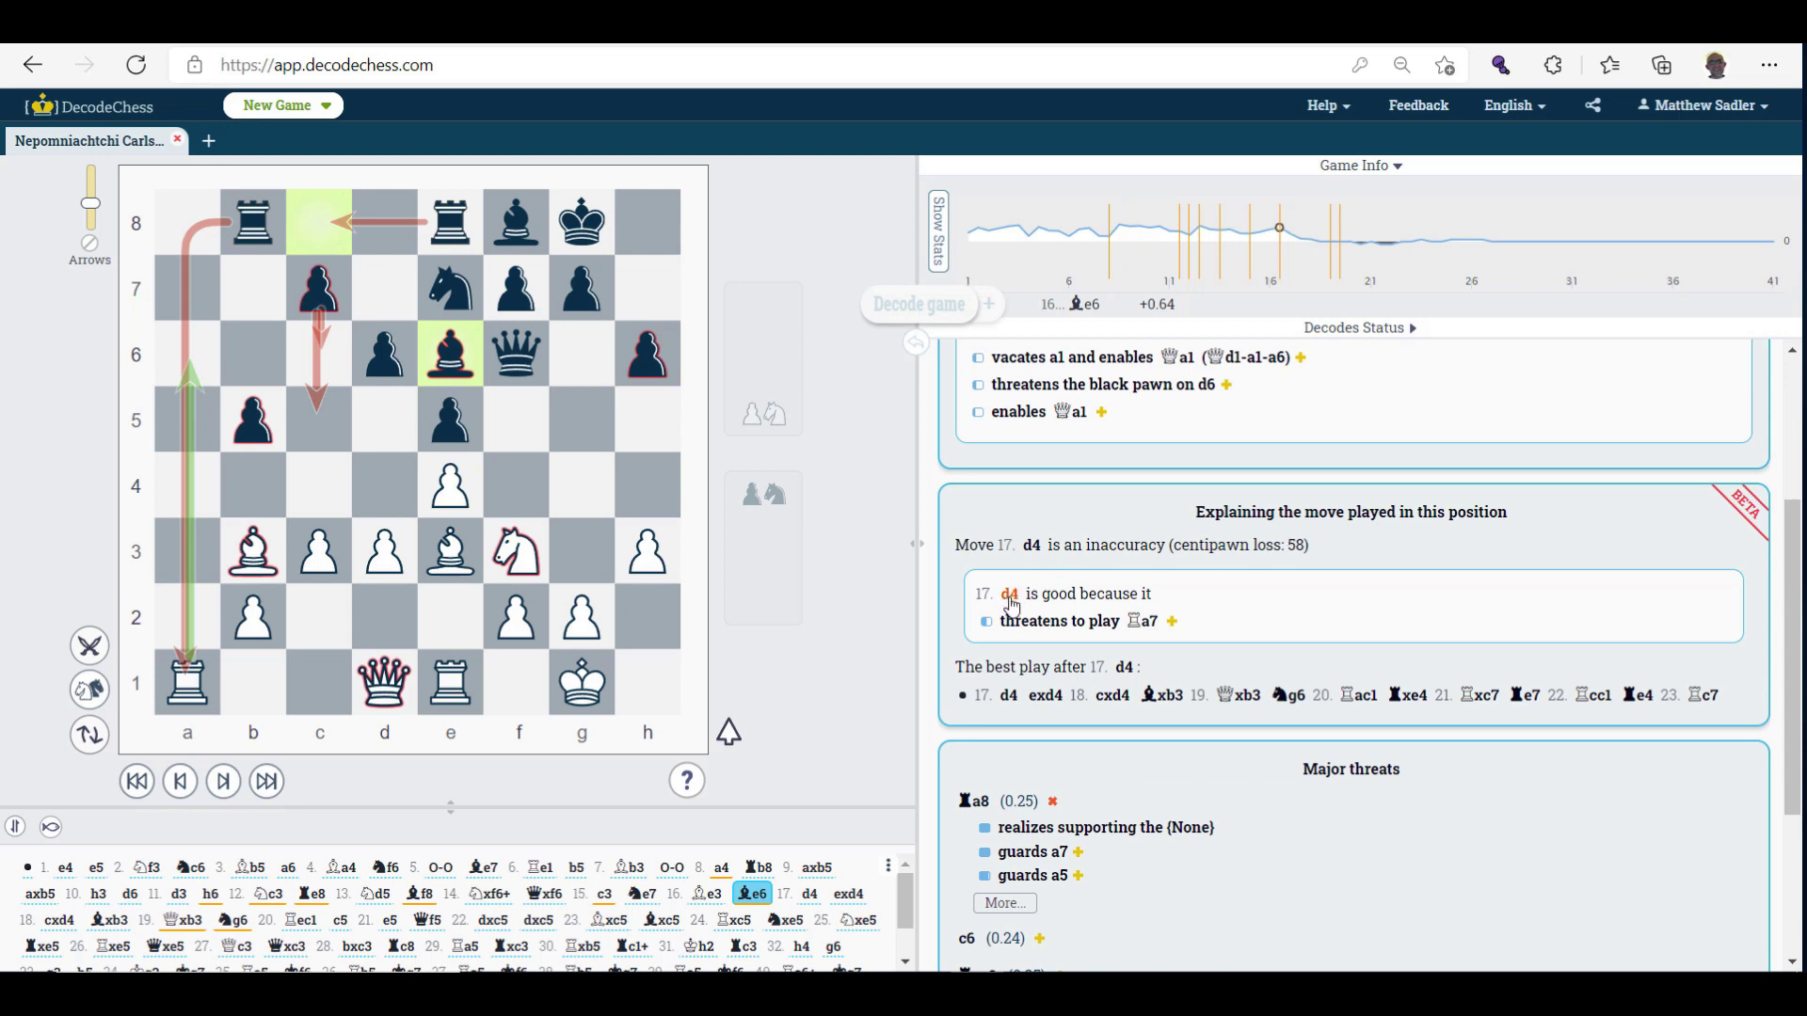
{"action": "left_click", "coordinate": [1010, 595]}
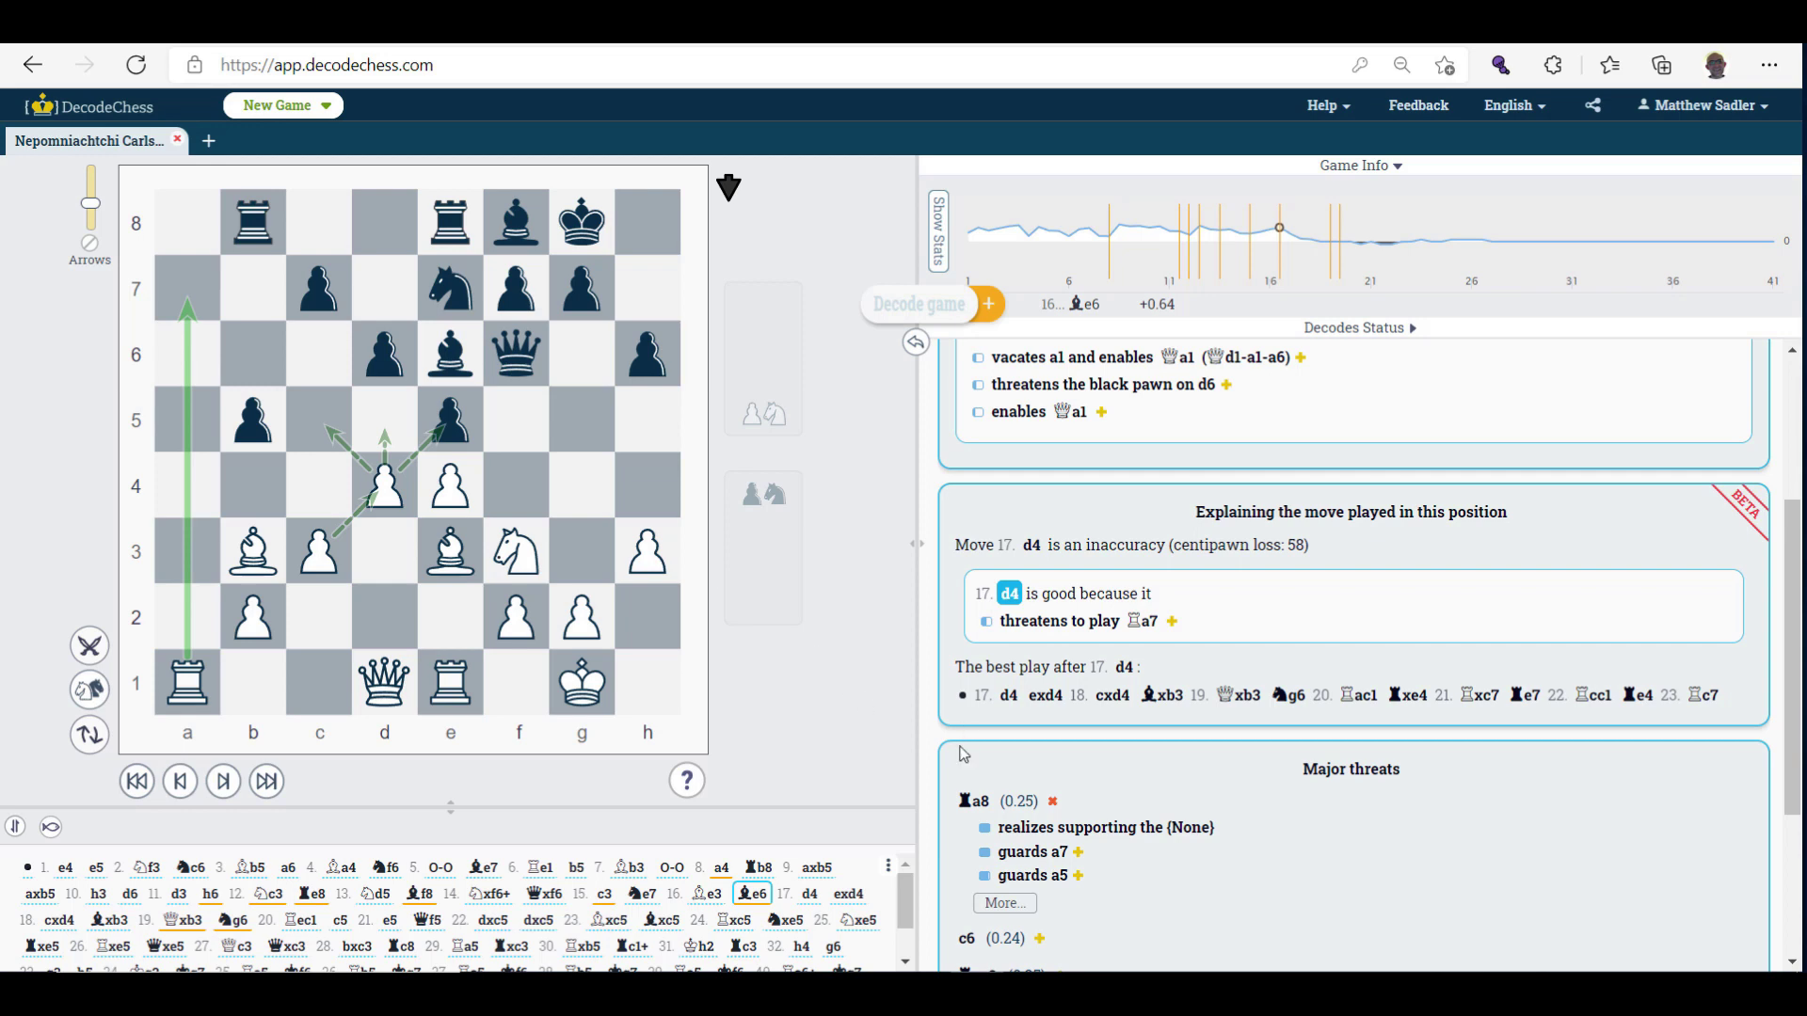
{"action": "scroll", "coordinate": [1095, 720], "scroll_direction": "up", "scroll_amount": 1}
{"action": "scroll", "coordinate": [1095, 720], "scroll_direction": "up", "scroll_amount": 2}
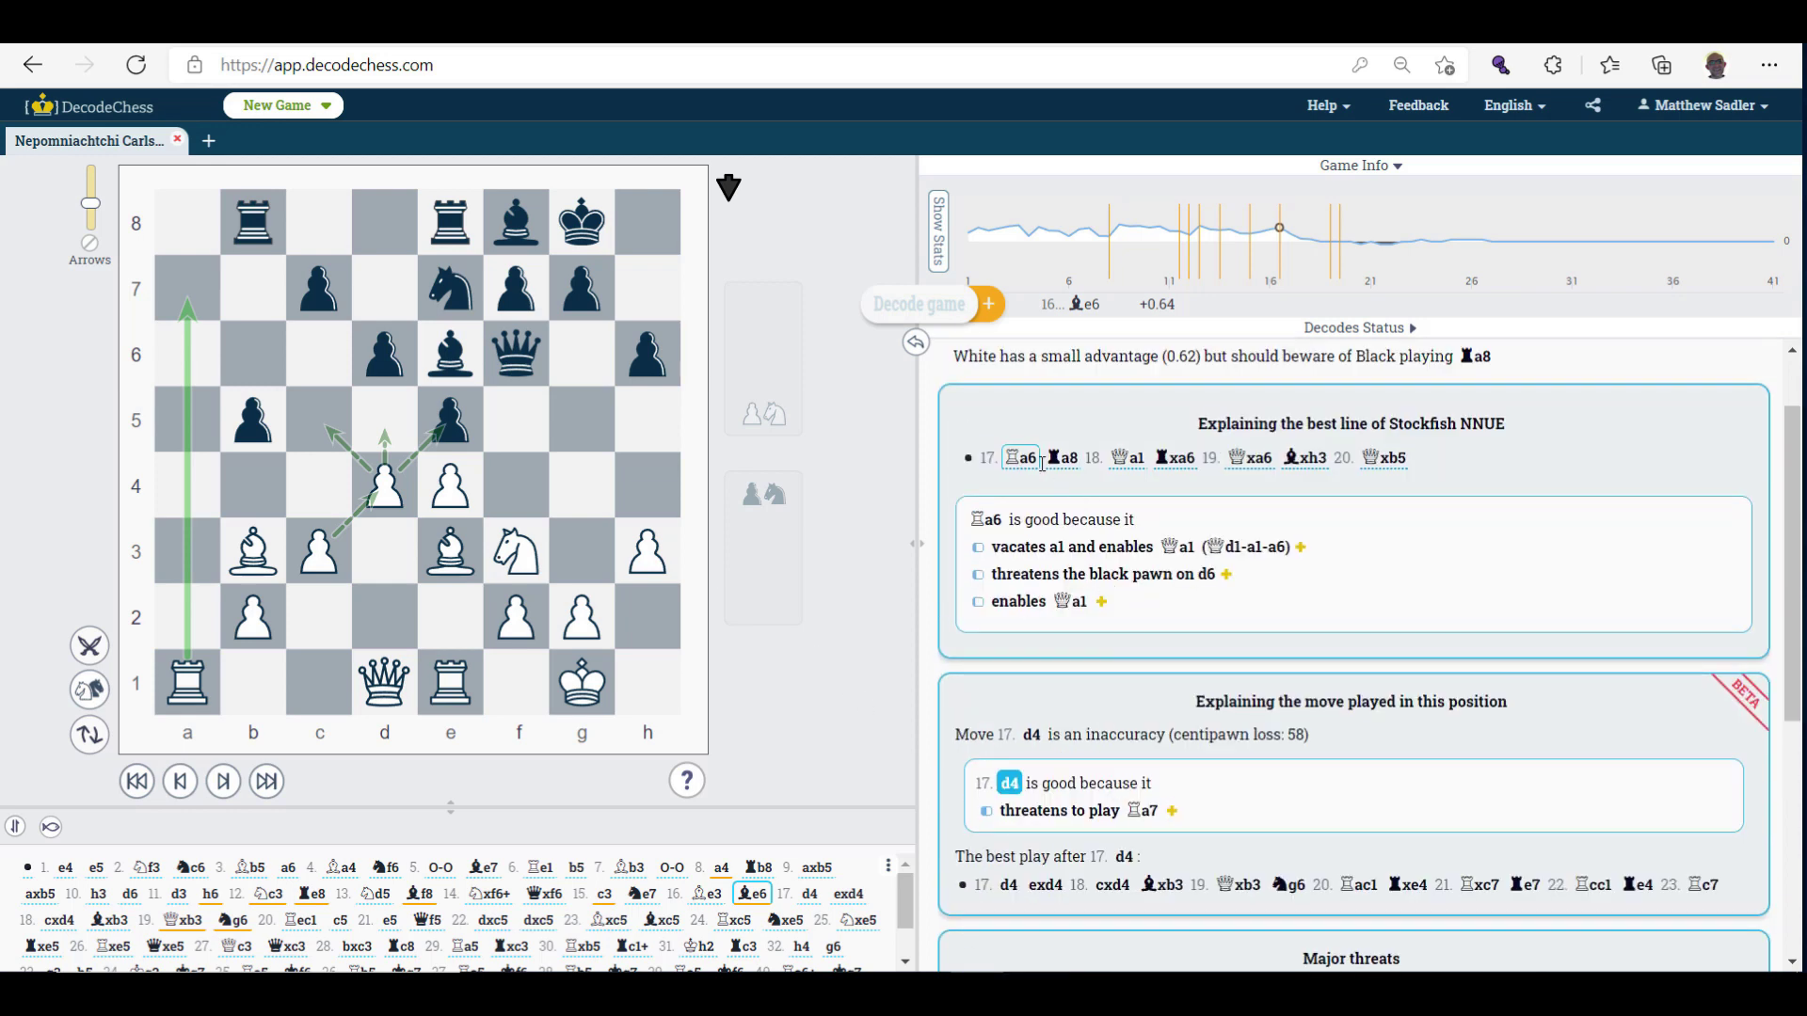
{"action": "left_click", "coordinate": [1022, 458]}
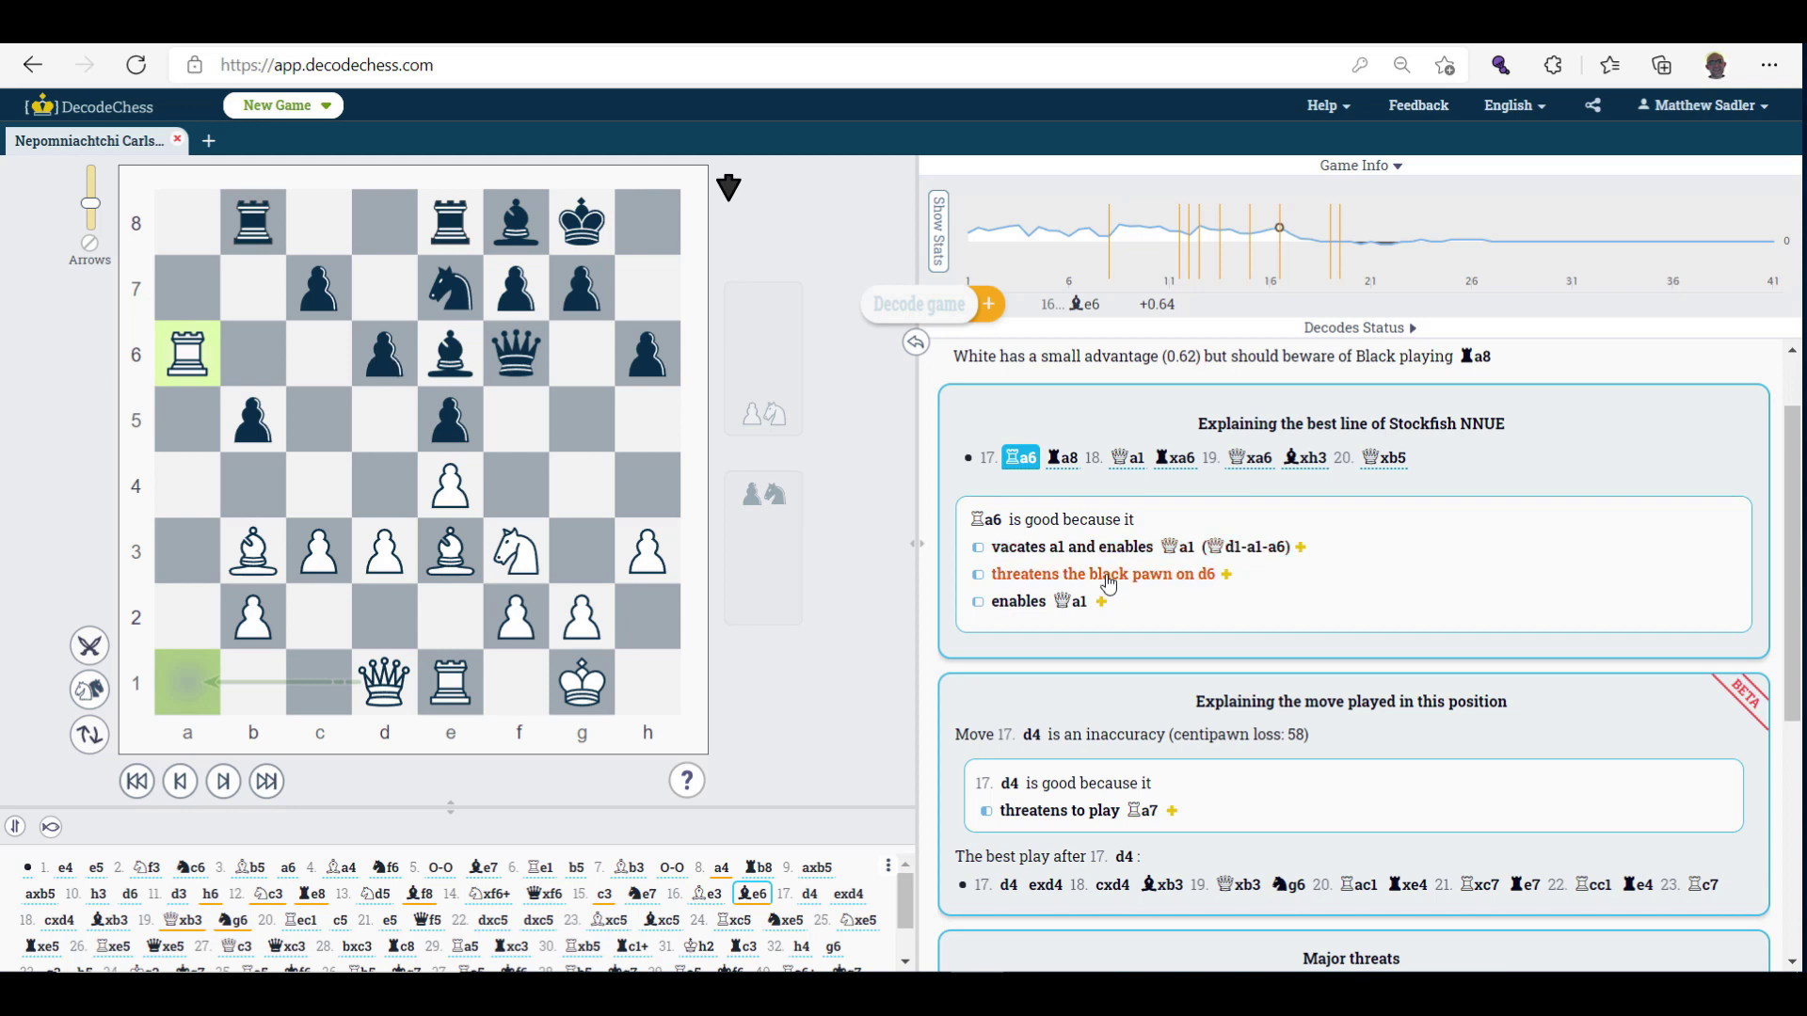
Expand Ra6's threat on d6 and step through ...Ra8, Qa1 to 19.Qxa6.
{"action": "left_click", "coordinate": [1224, 576]}
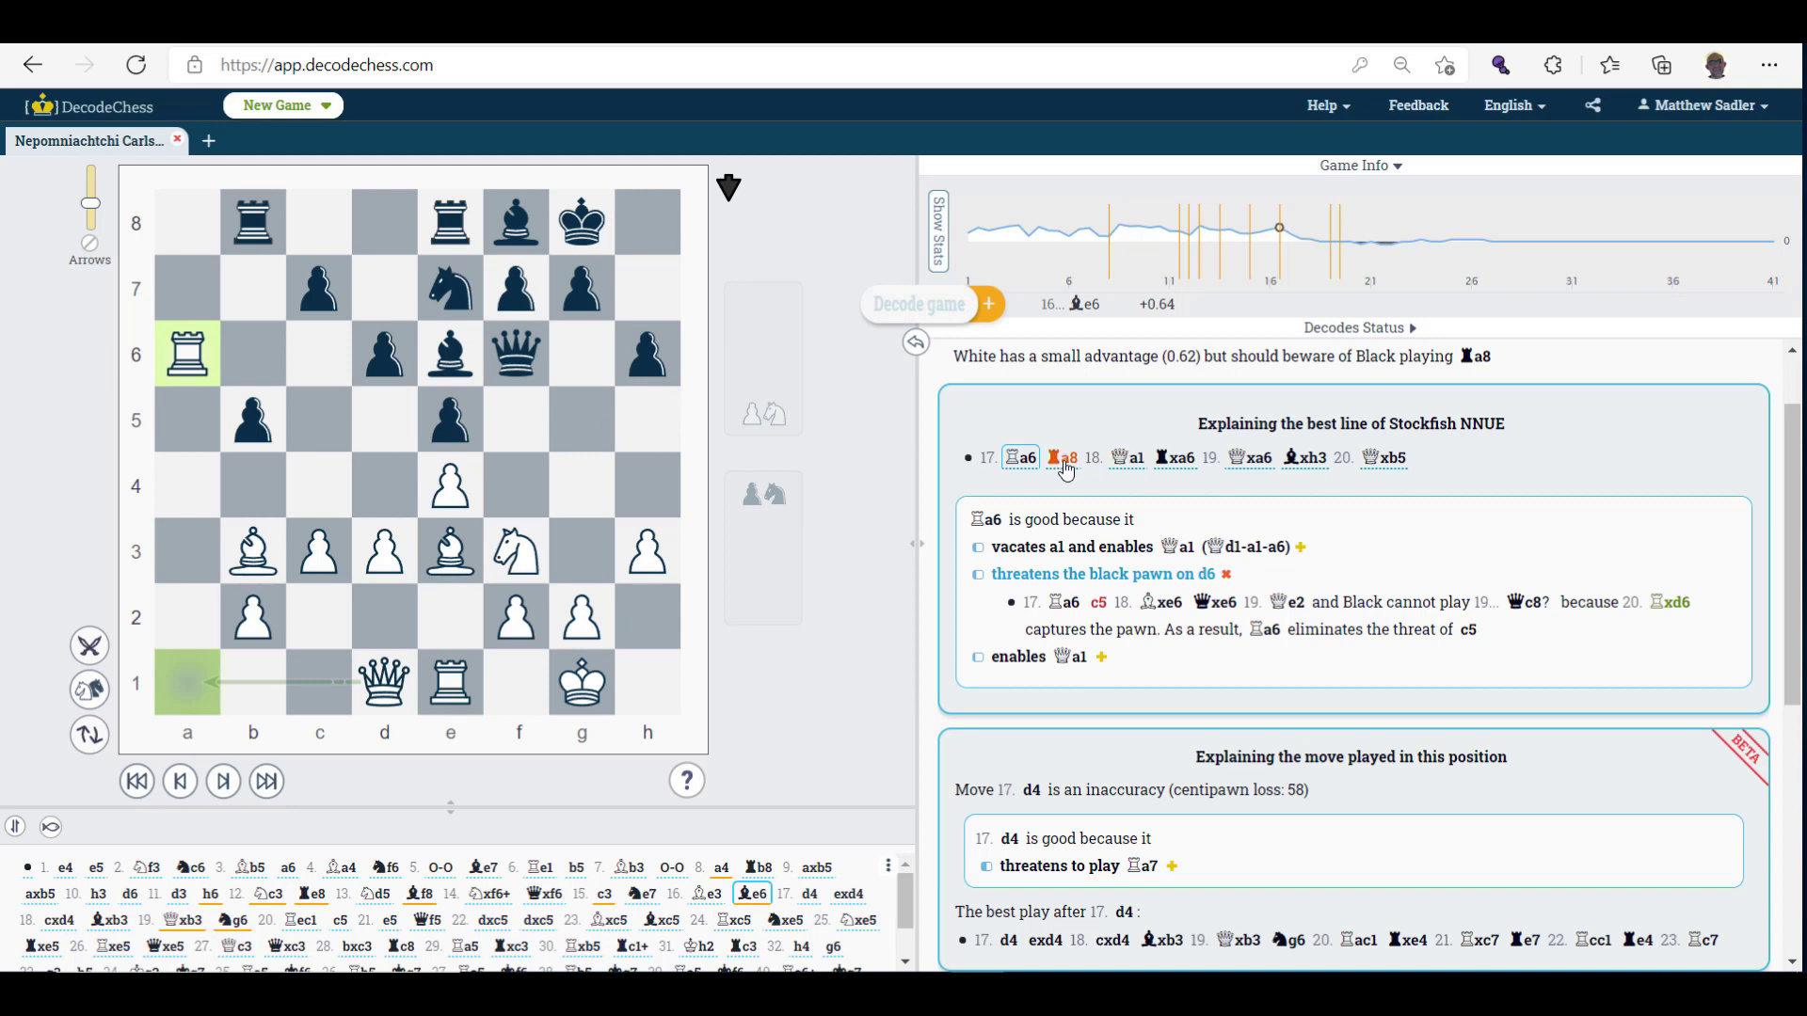
{"action": "left_click", "coordinate": [1063, 463]}
{"action": "key", "text": "Right"}
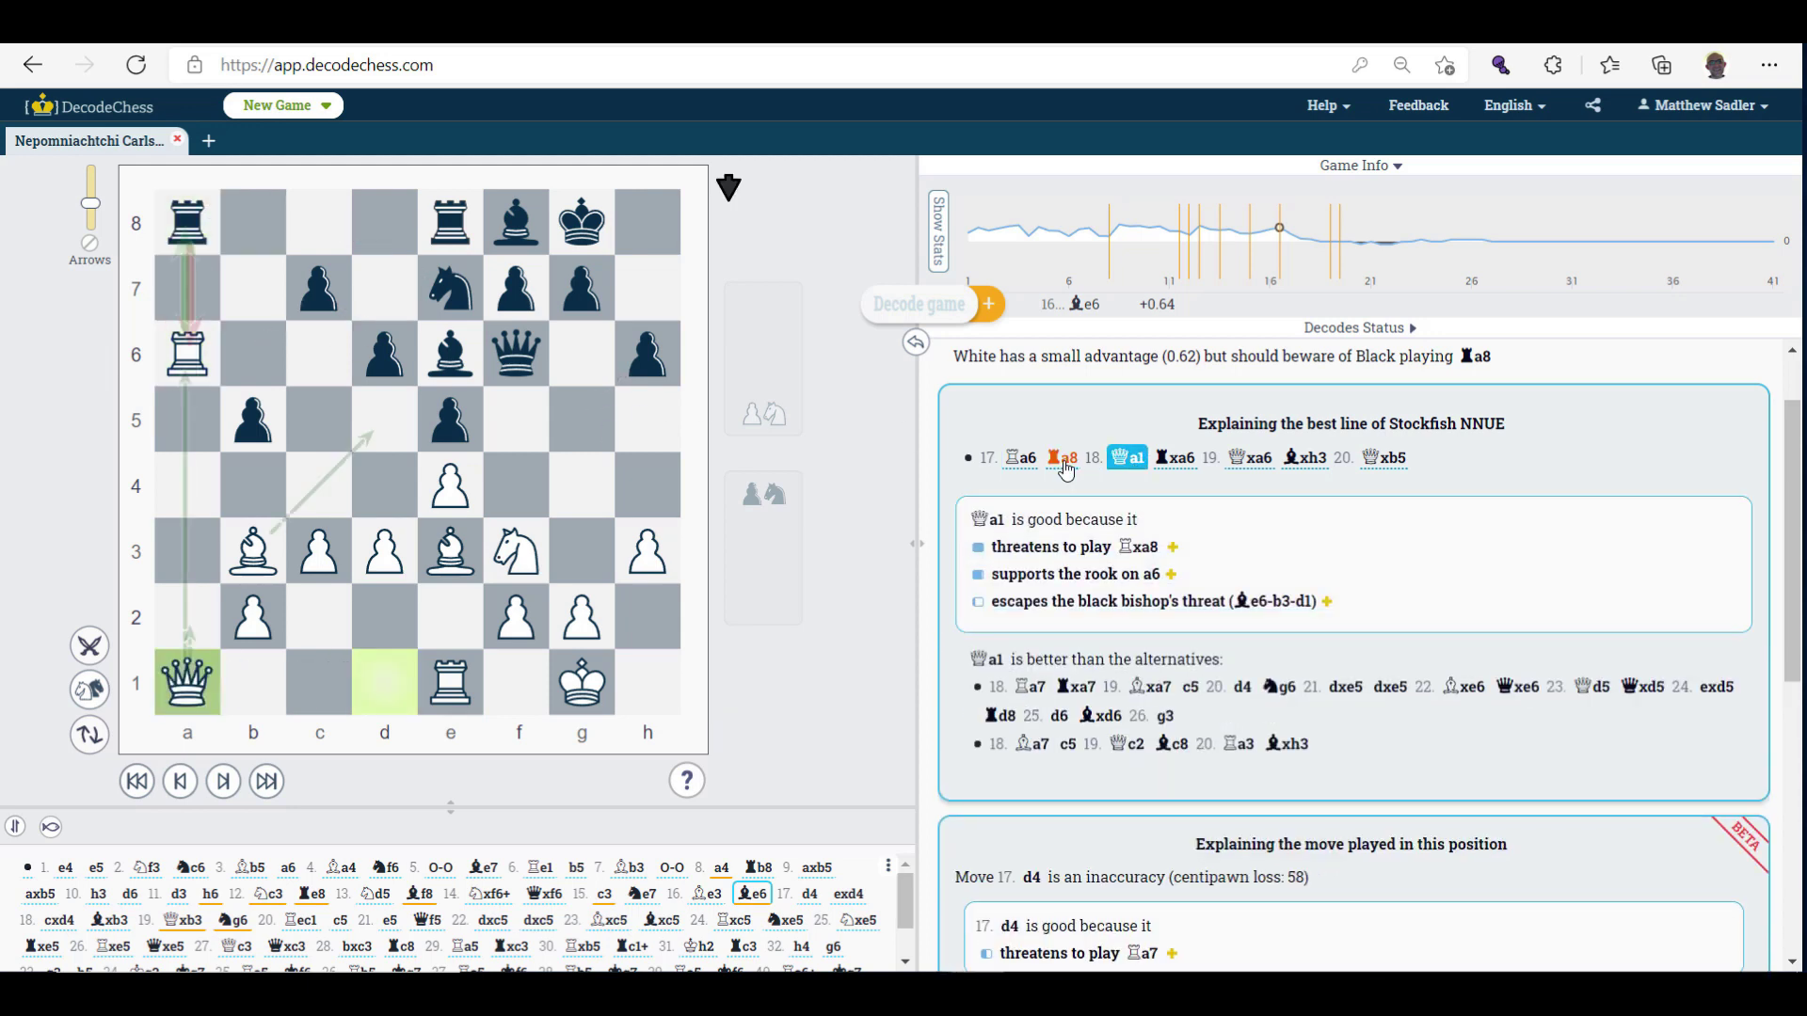
{"action": "key", "text": "Right"}
{"action": "key", "text": "Right"}
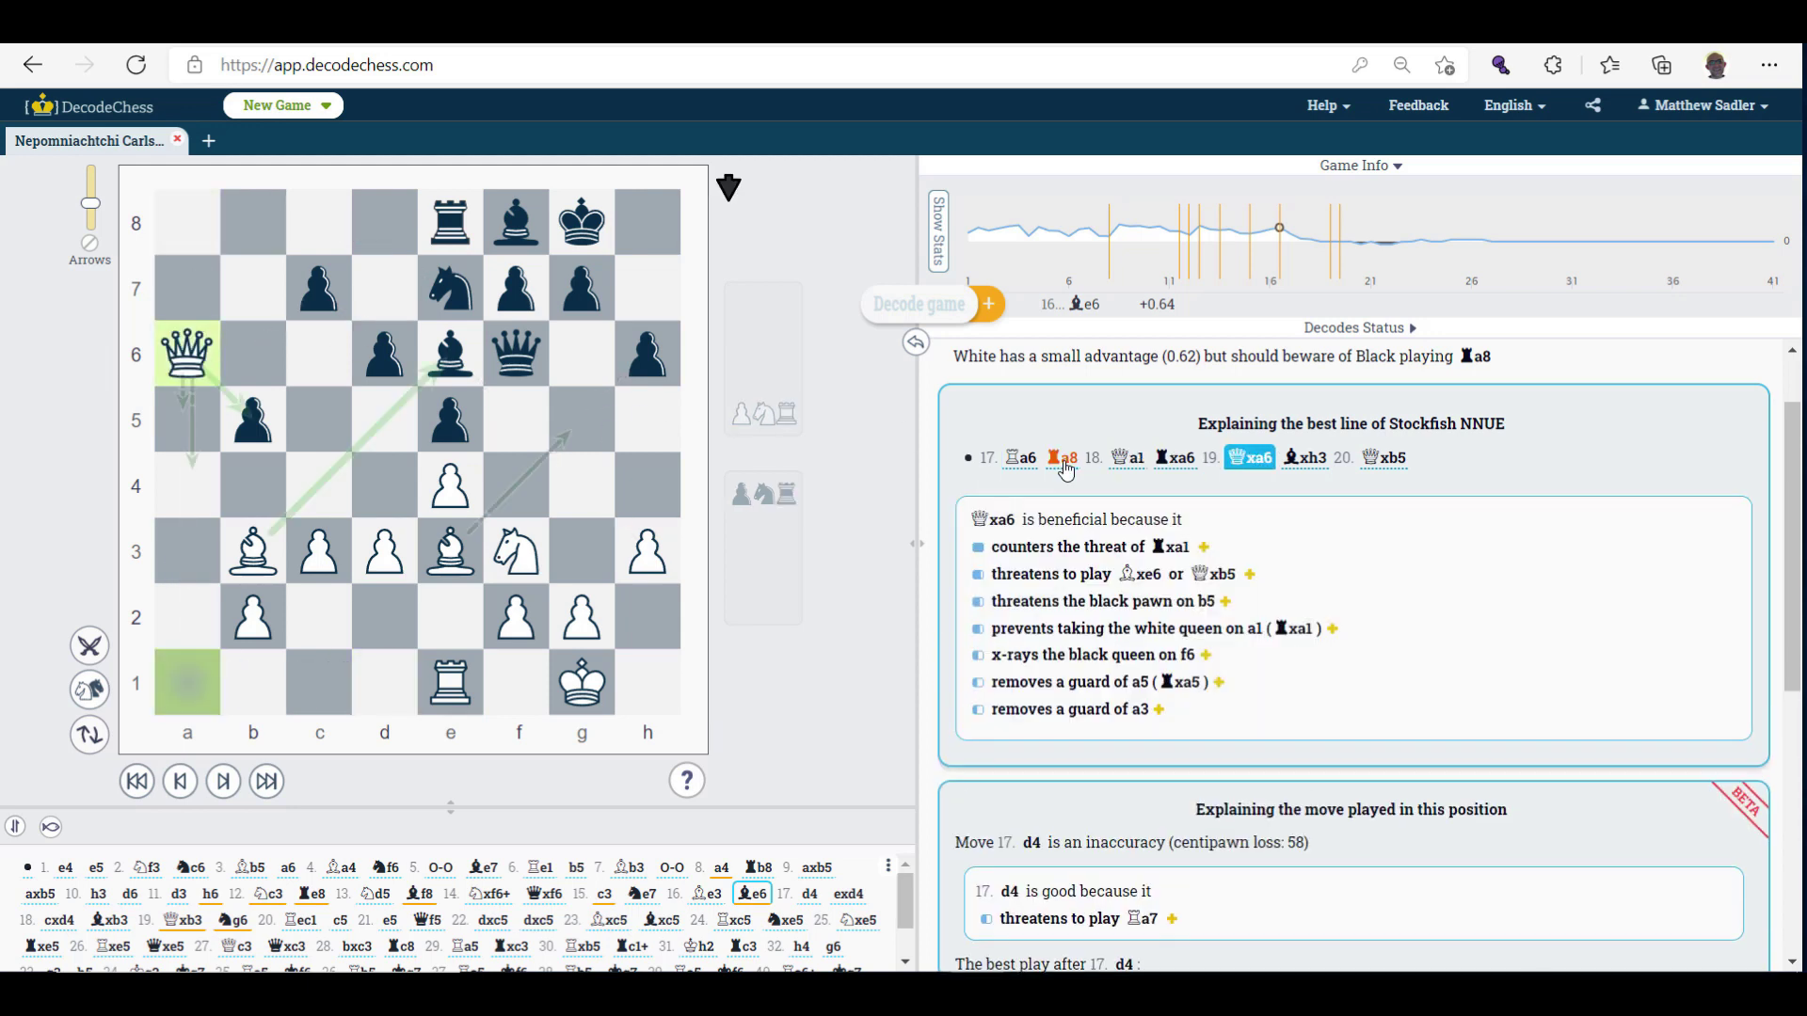
{"action": "key", "text": "Right"}
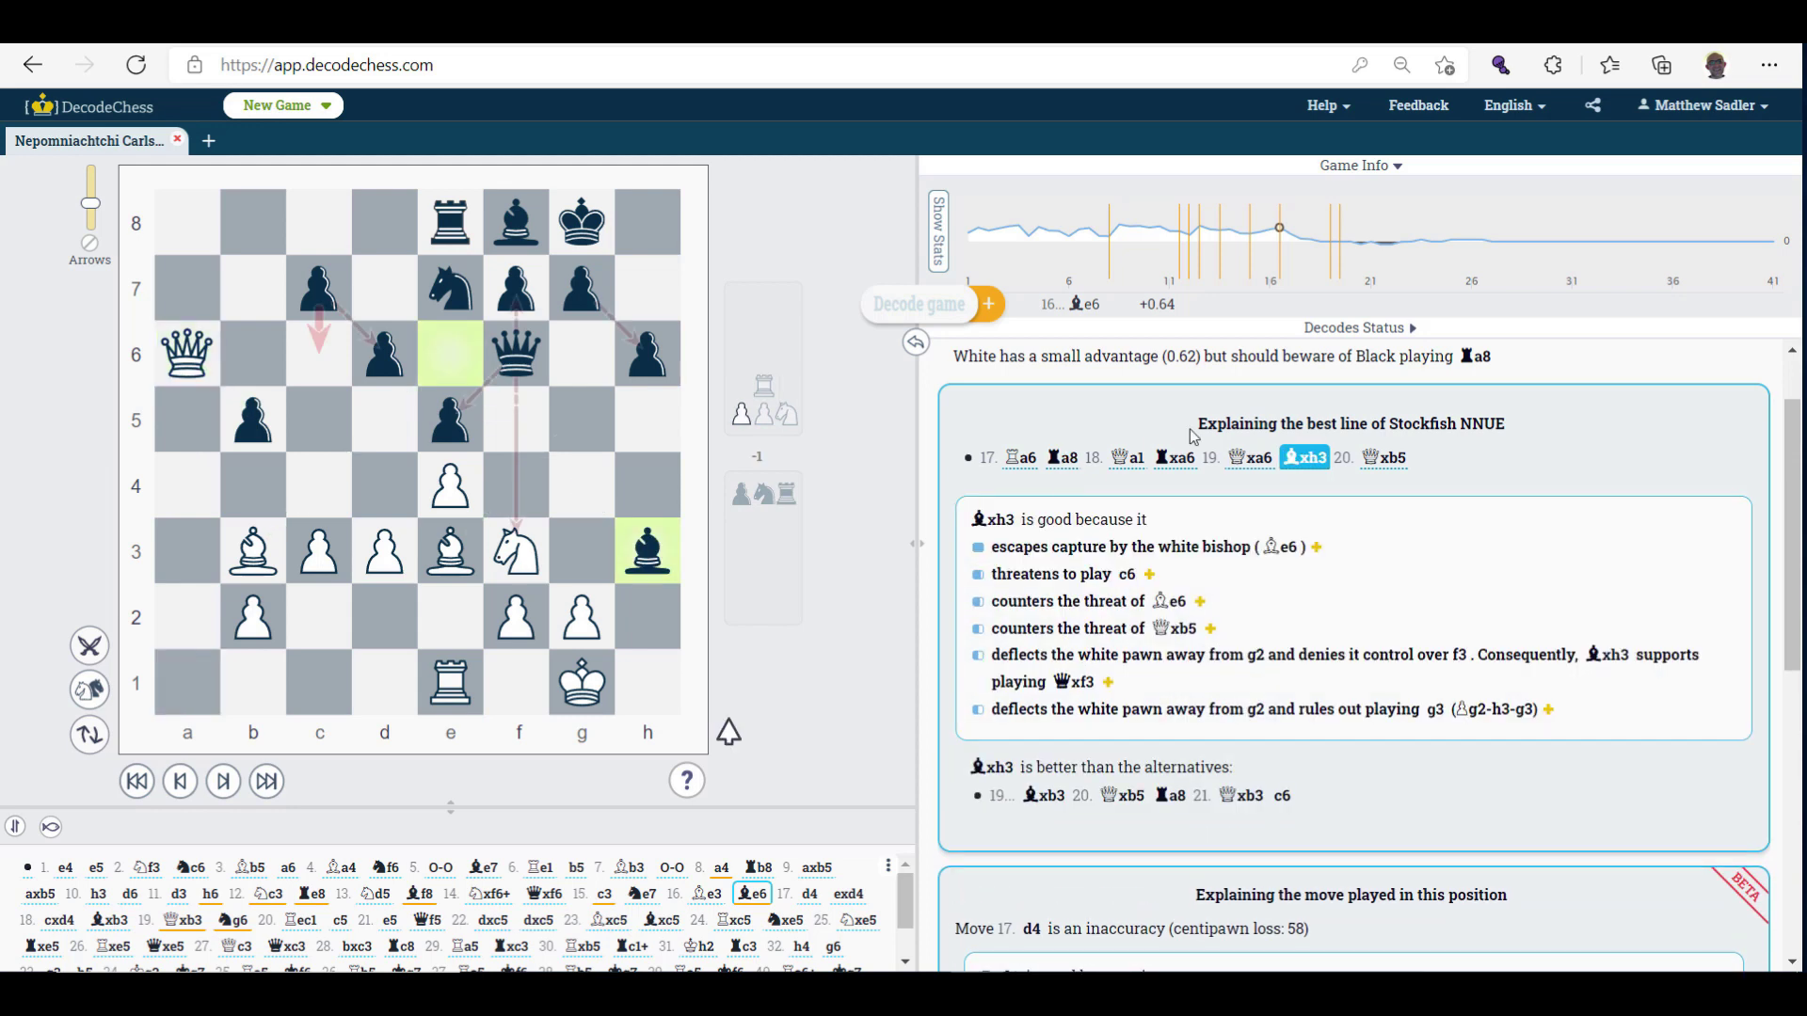
Try captures on b3 and b5, then show 19...Bxh3 and the final 20.Qxb5.
{"action": "left_click", "coordinate": [1250, 457]}
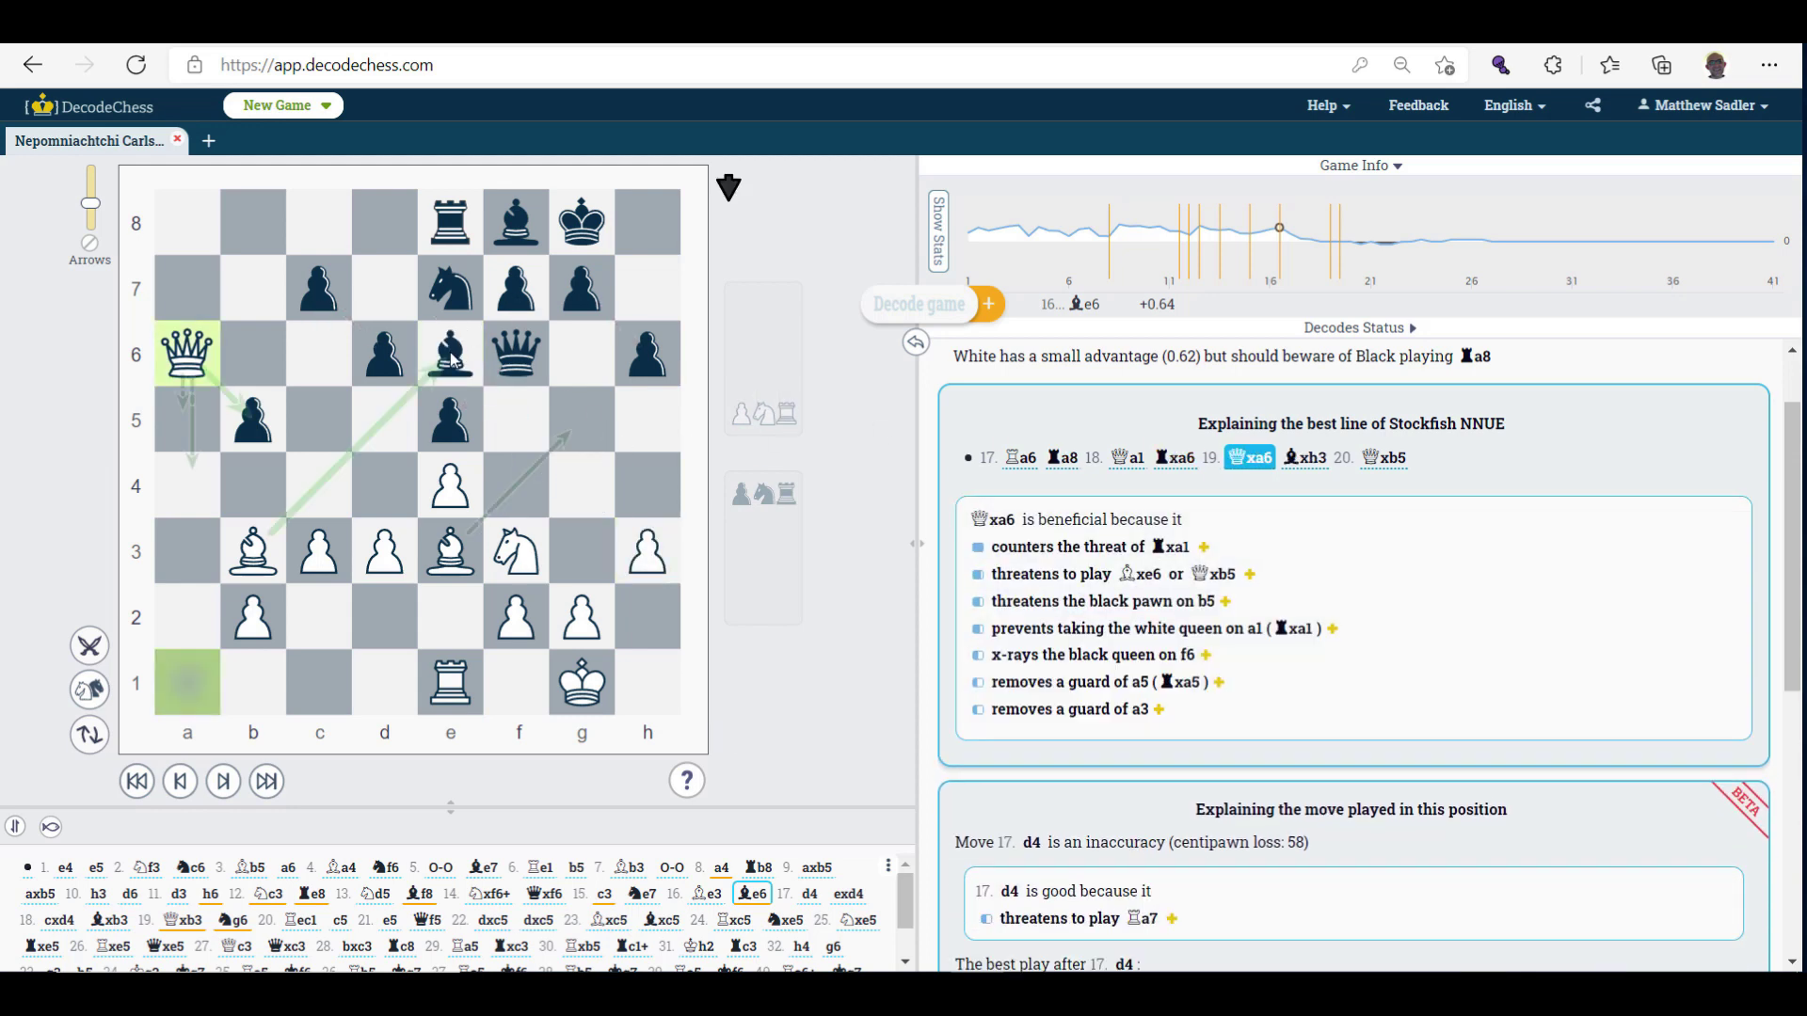
{"action": "left_click_drag", "start_coordinate": [451, 353], "coordinate": [253, 551]}
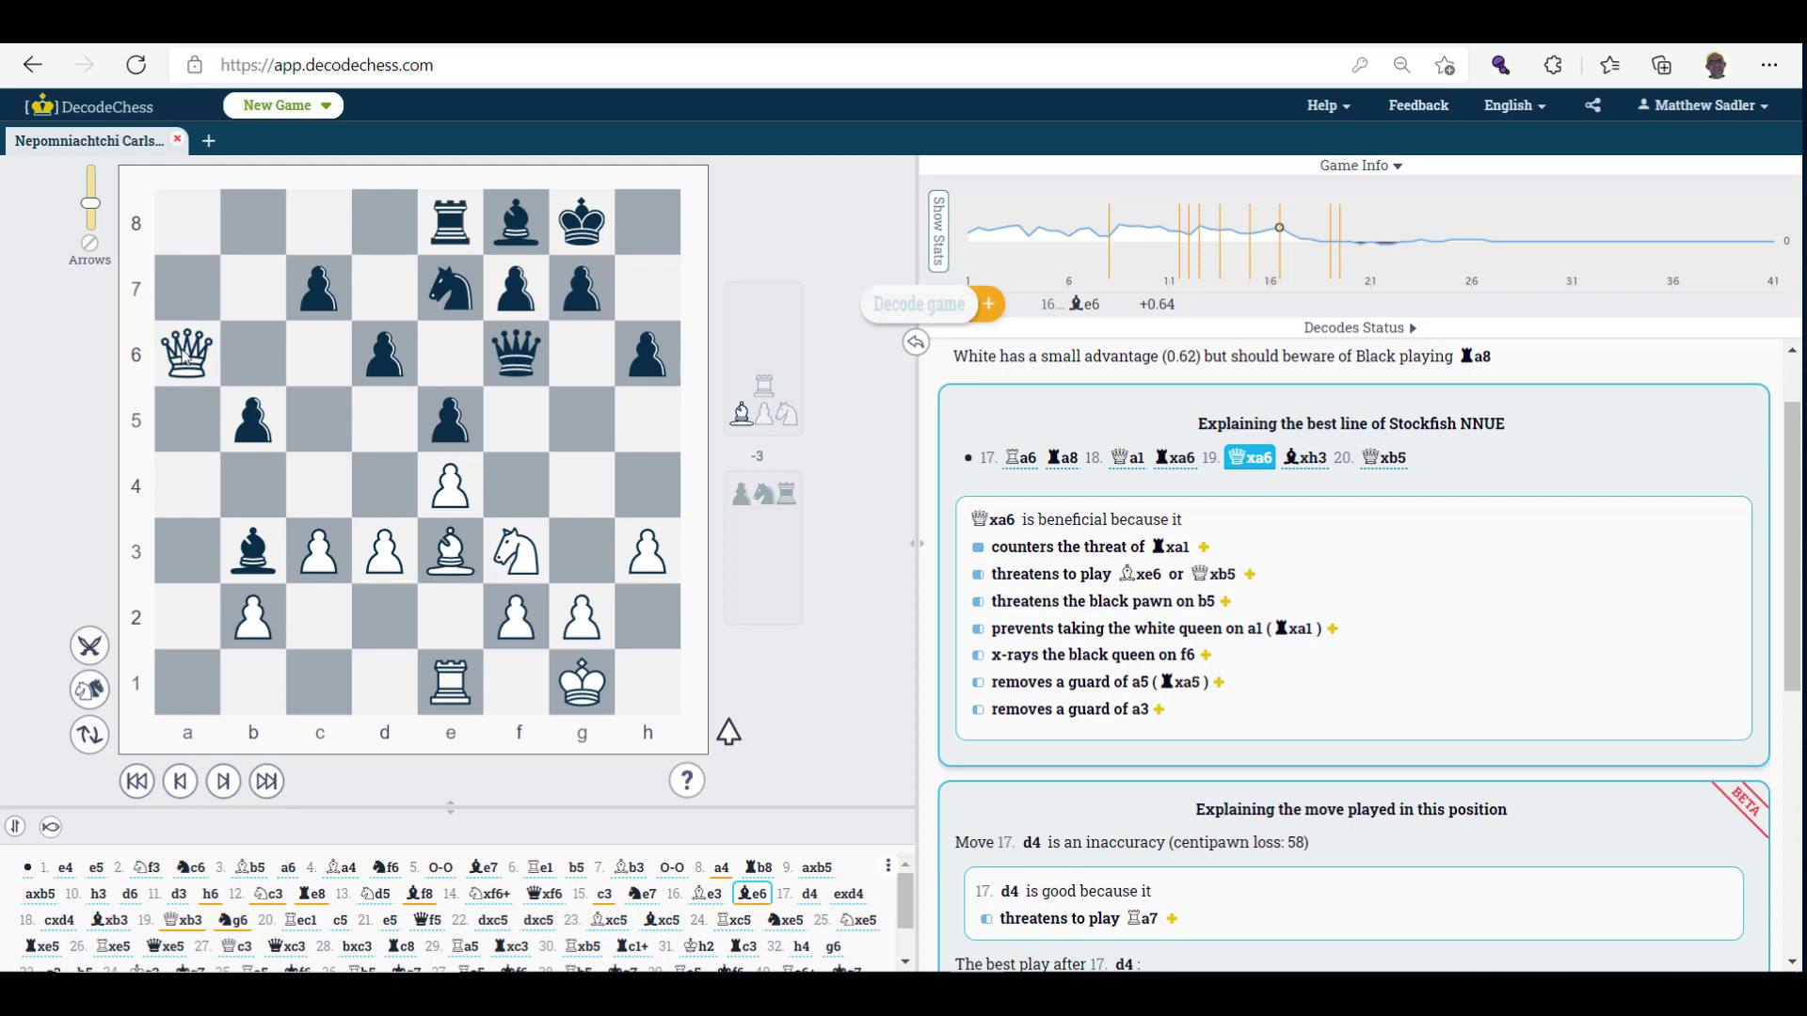
{"action": "left_click_drag", "start_coordinate": [188, 377], "coordinate": [252, 424]}
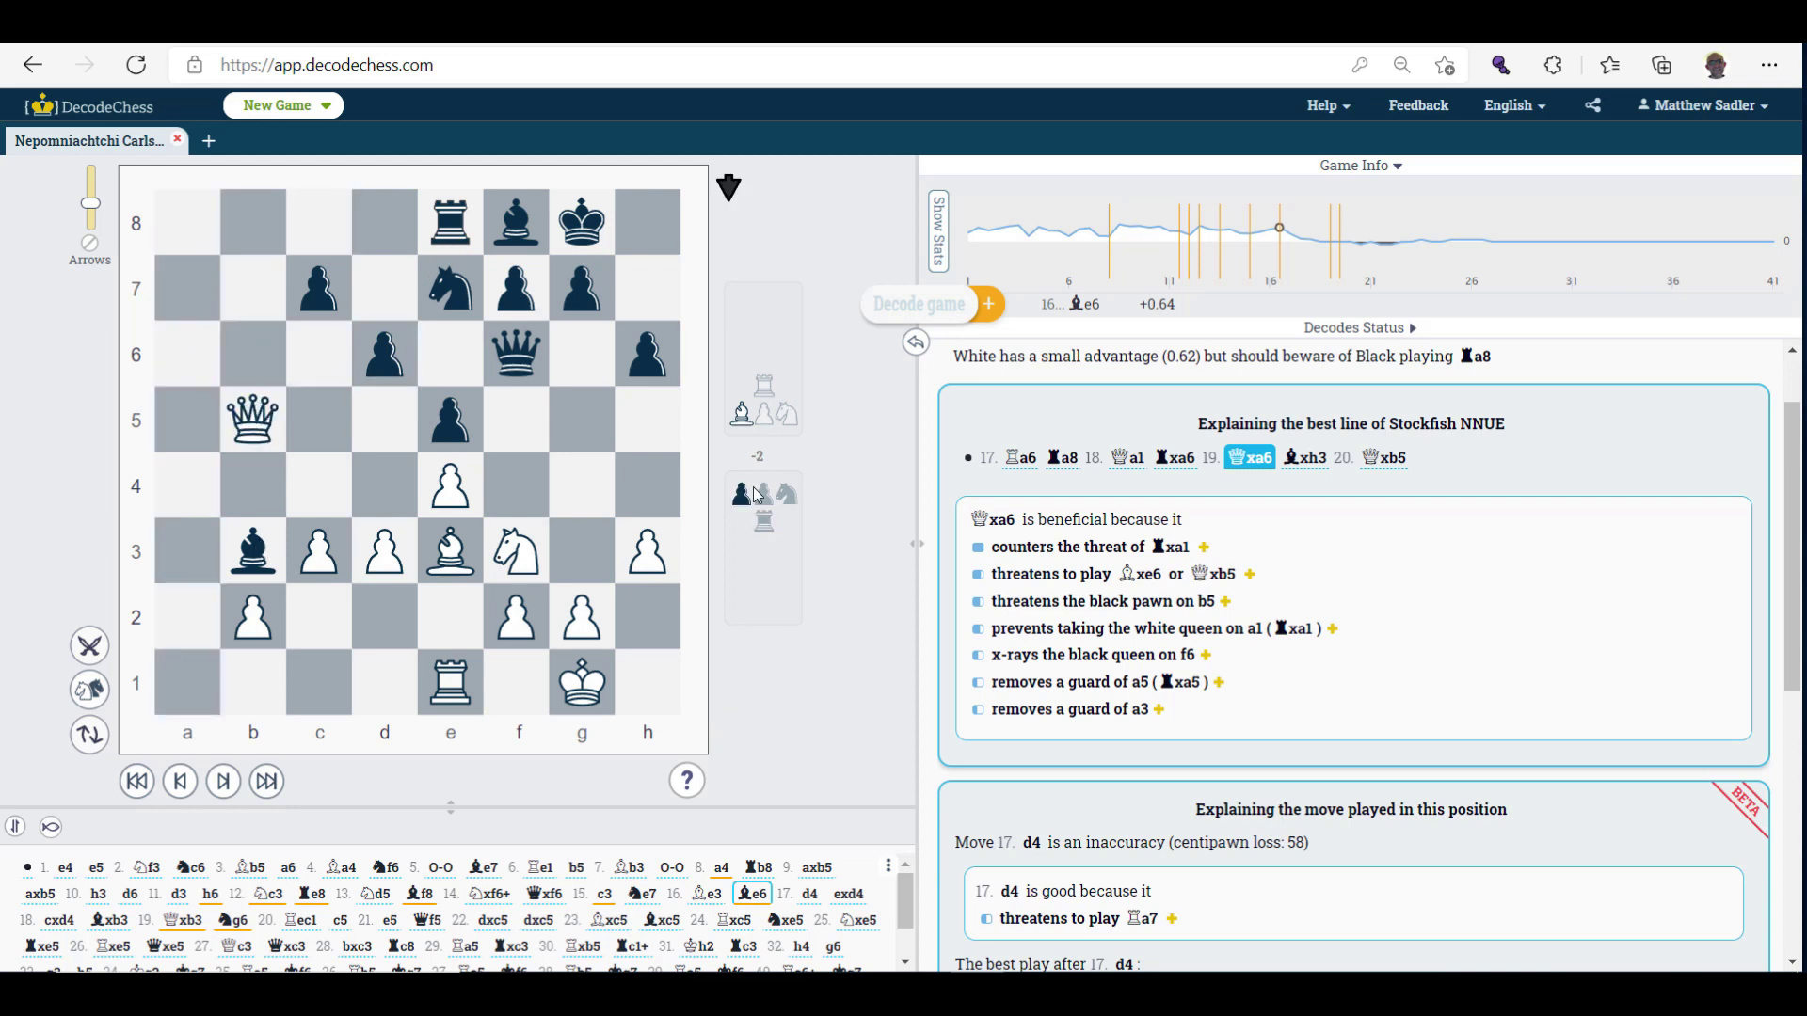
{"action": "left_click", "coordinate": [1315, 461]}
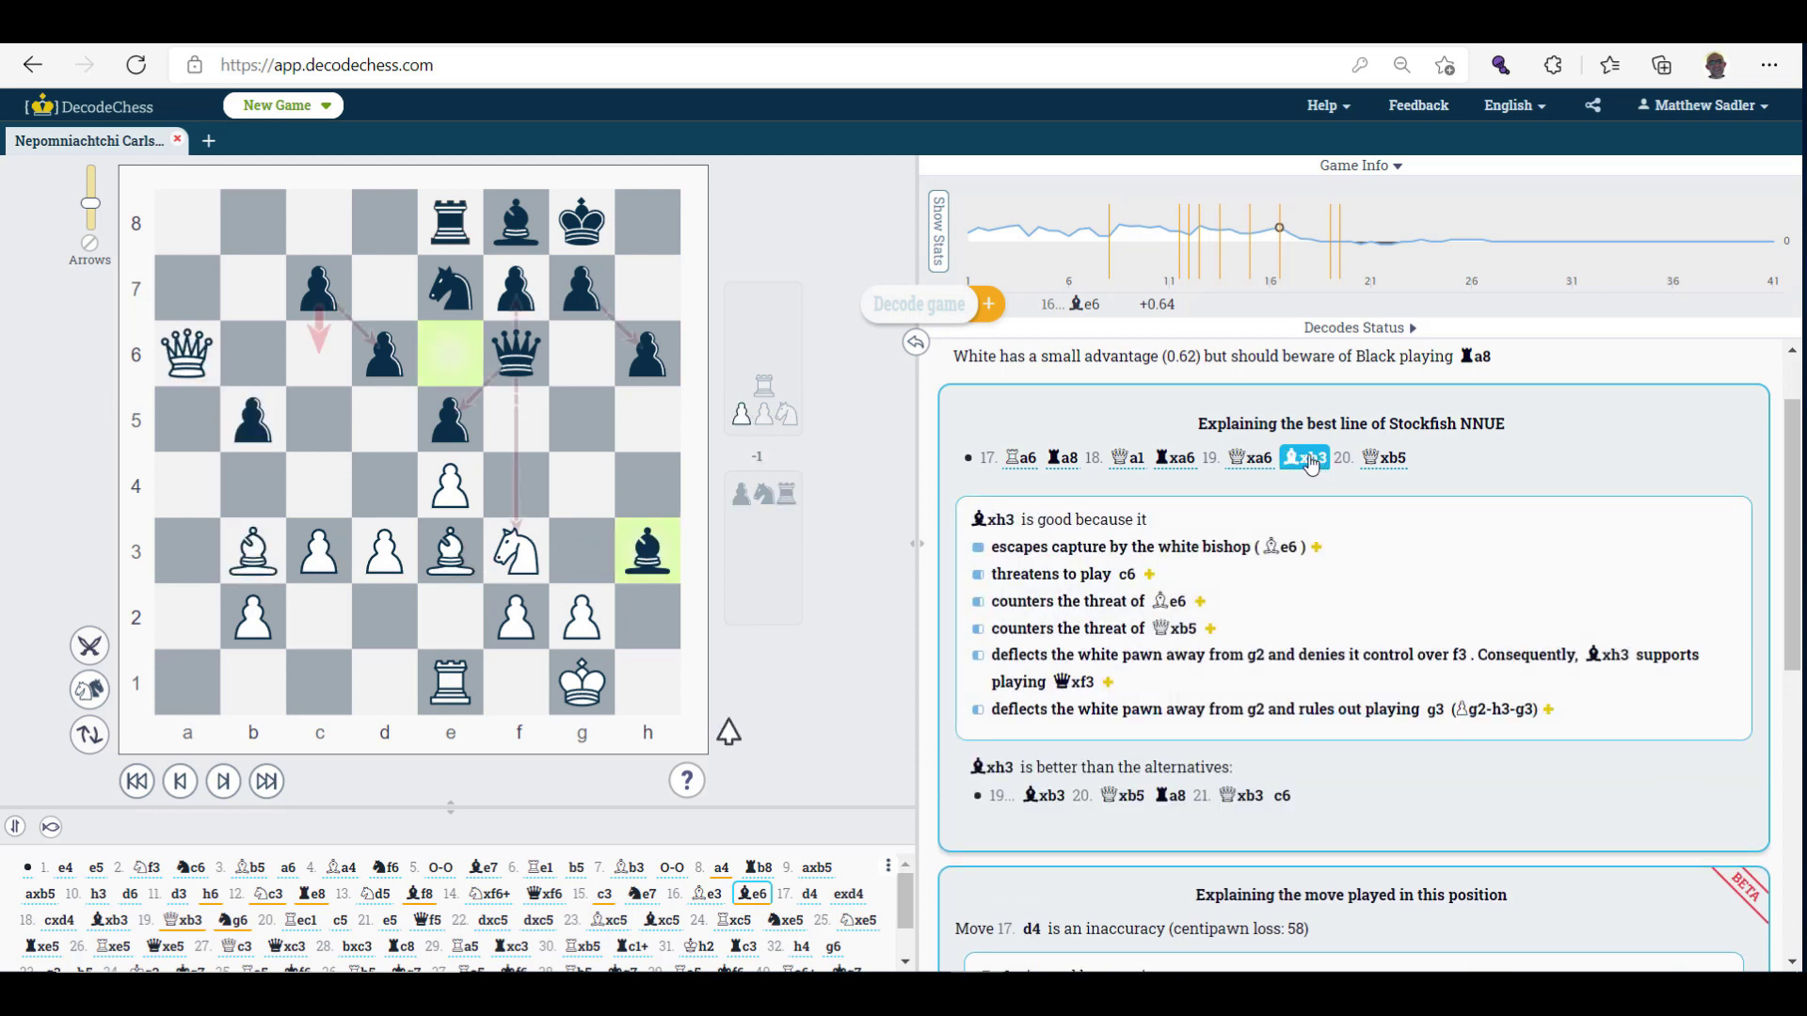
{"action": "left_click_drag", "start_coordinate": [586, 621], "coordinate": [640, 567]}
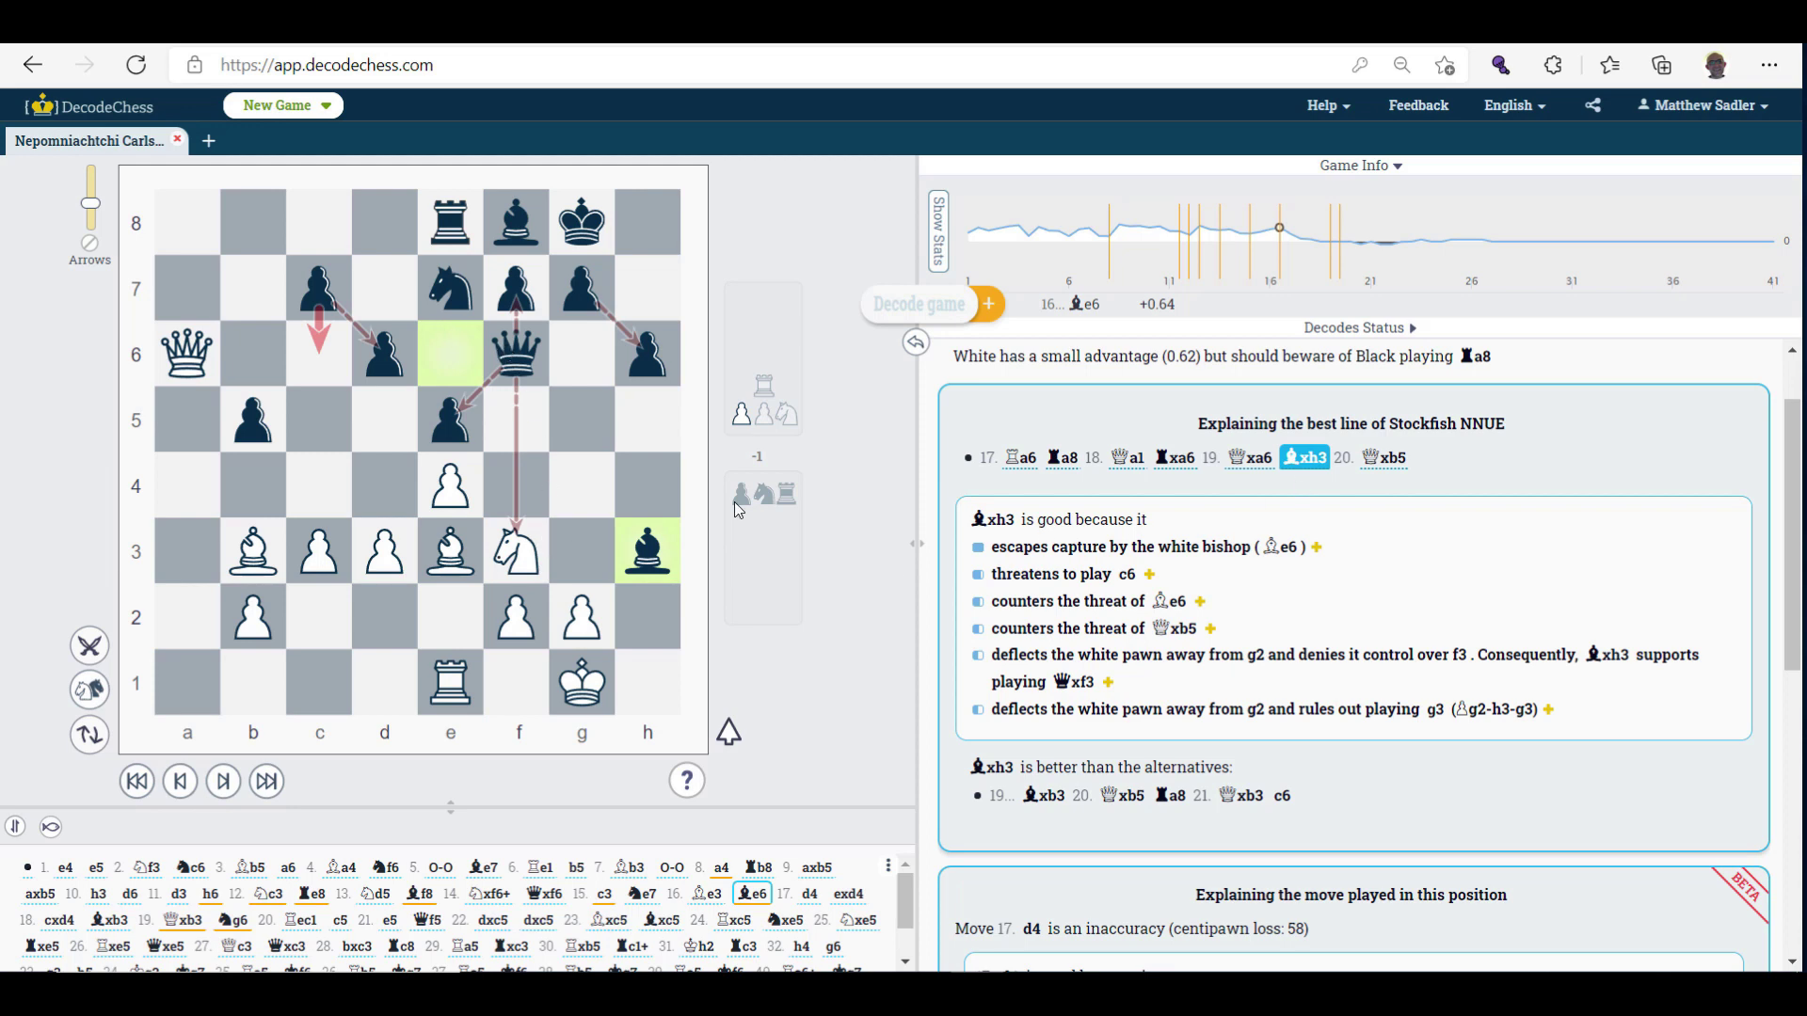
{"action": "left_click", "coordinate": [1386, 459]}
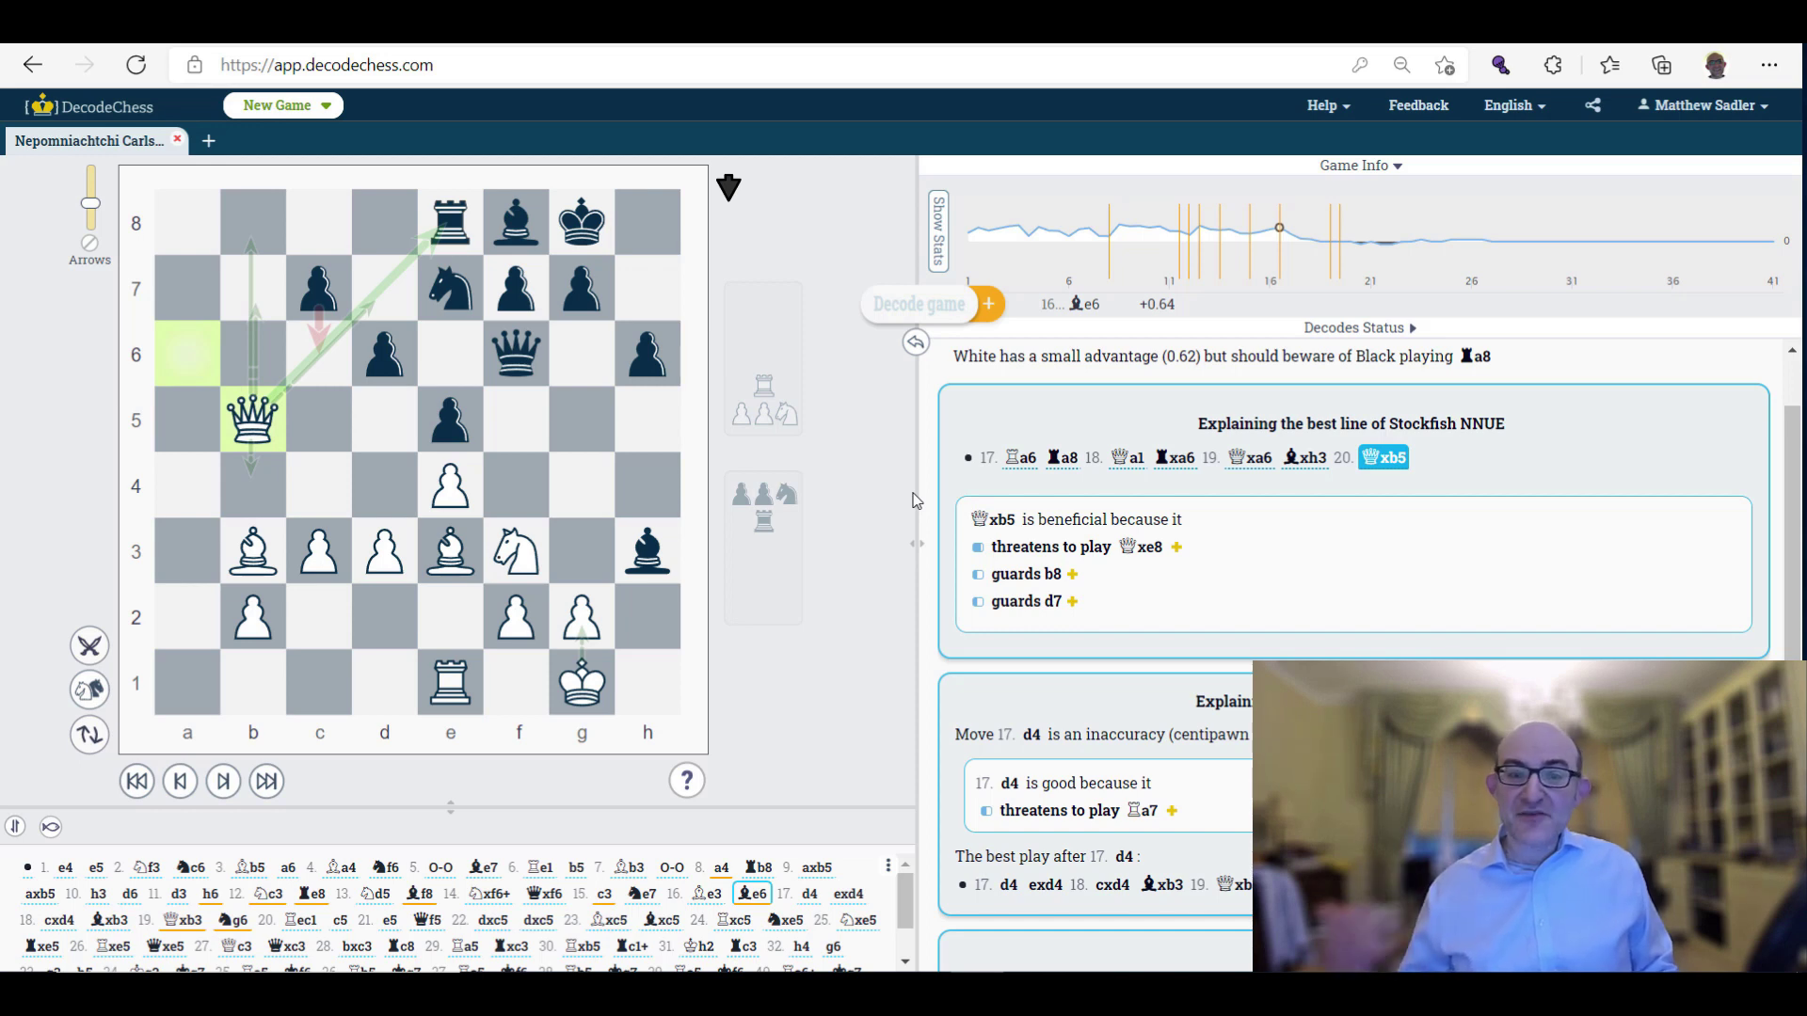
Check White's ranked good moves Ra6, Nd2, Bxe6 and d4, then return to the summary.
{"action": "scroll", "coordinate": [1367, 587], "scroll_direction": "up", "scroll_amount": 1}
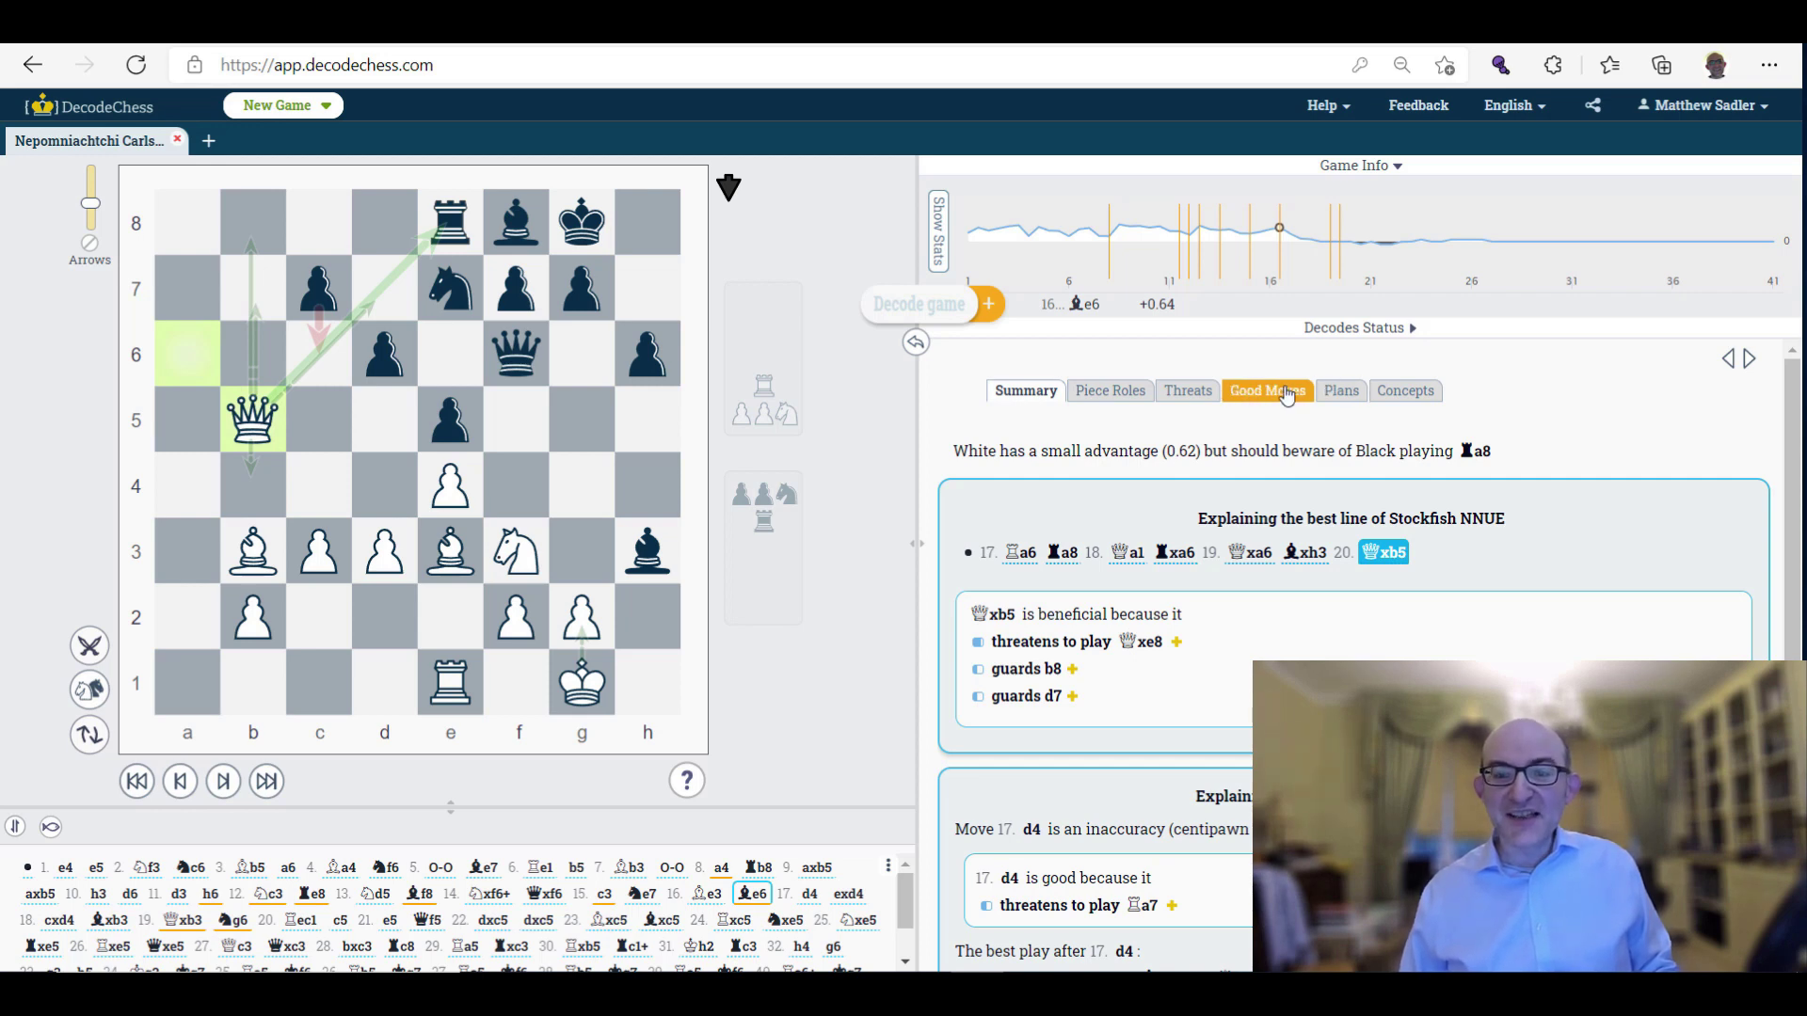
{"action": "left_click", "coordinate": [1267, 391]}
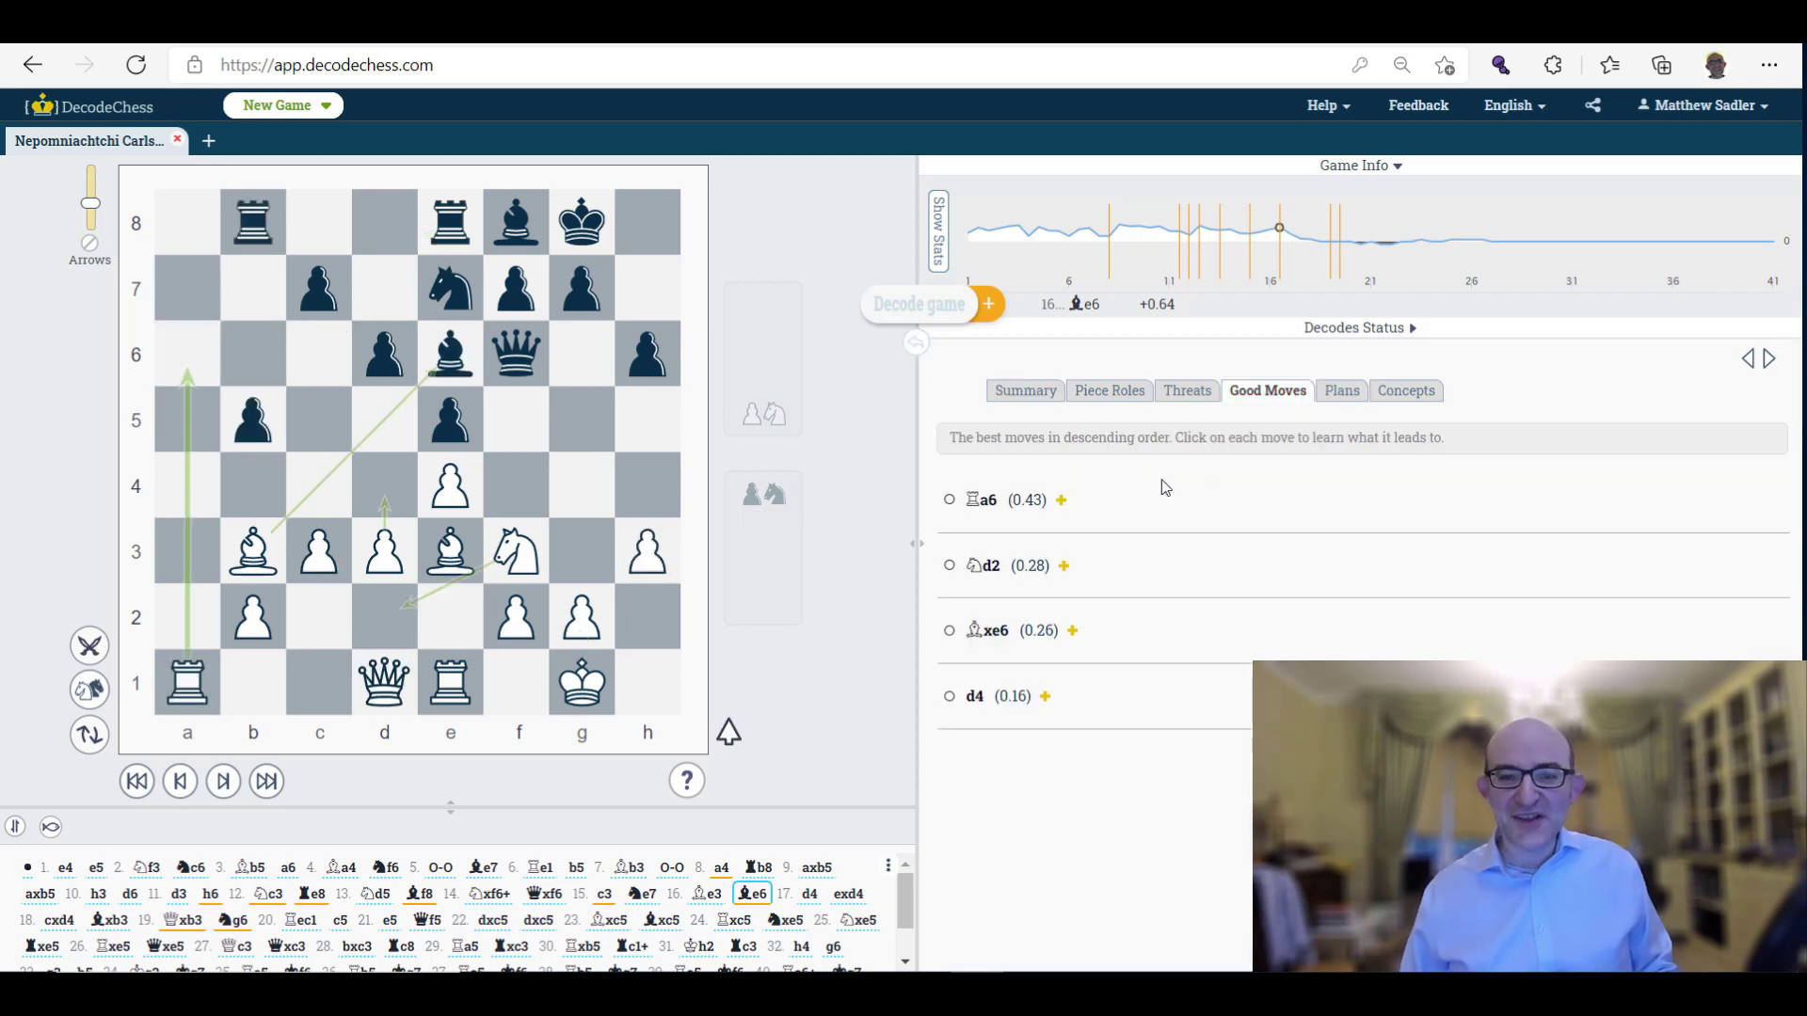
{"action": "left_click", "coordinate": [1039, 399]}
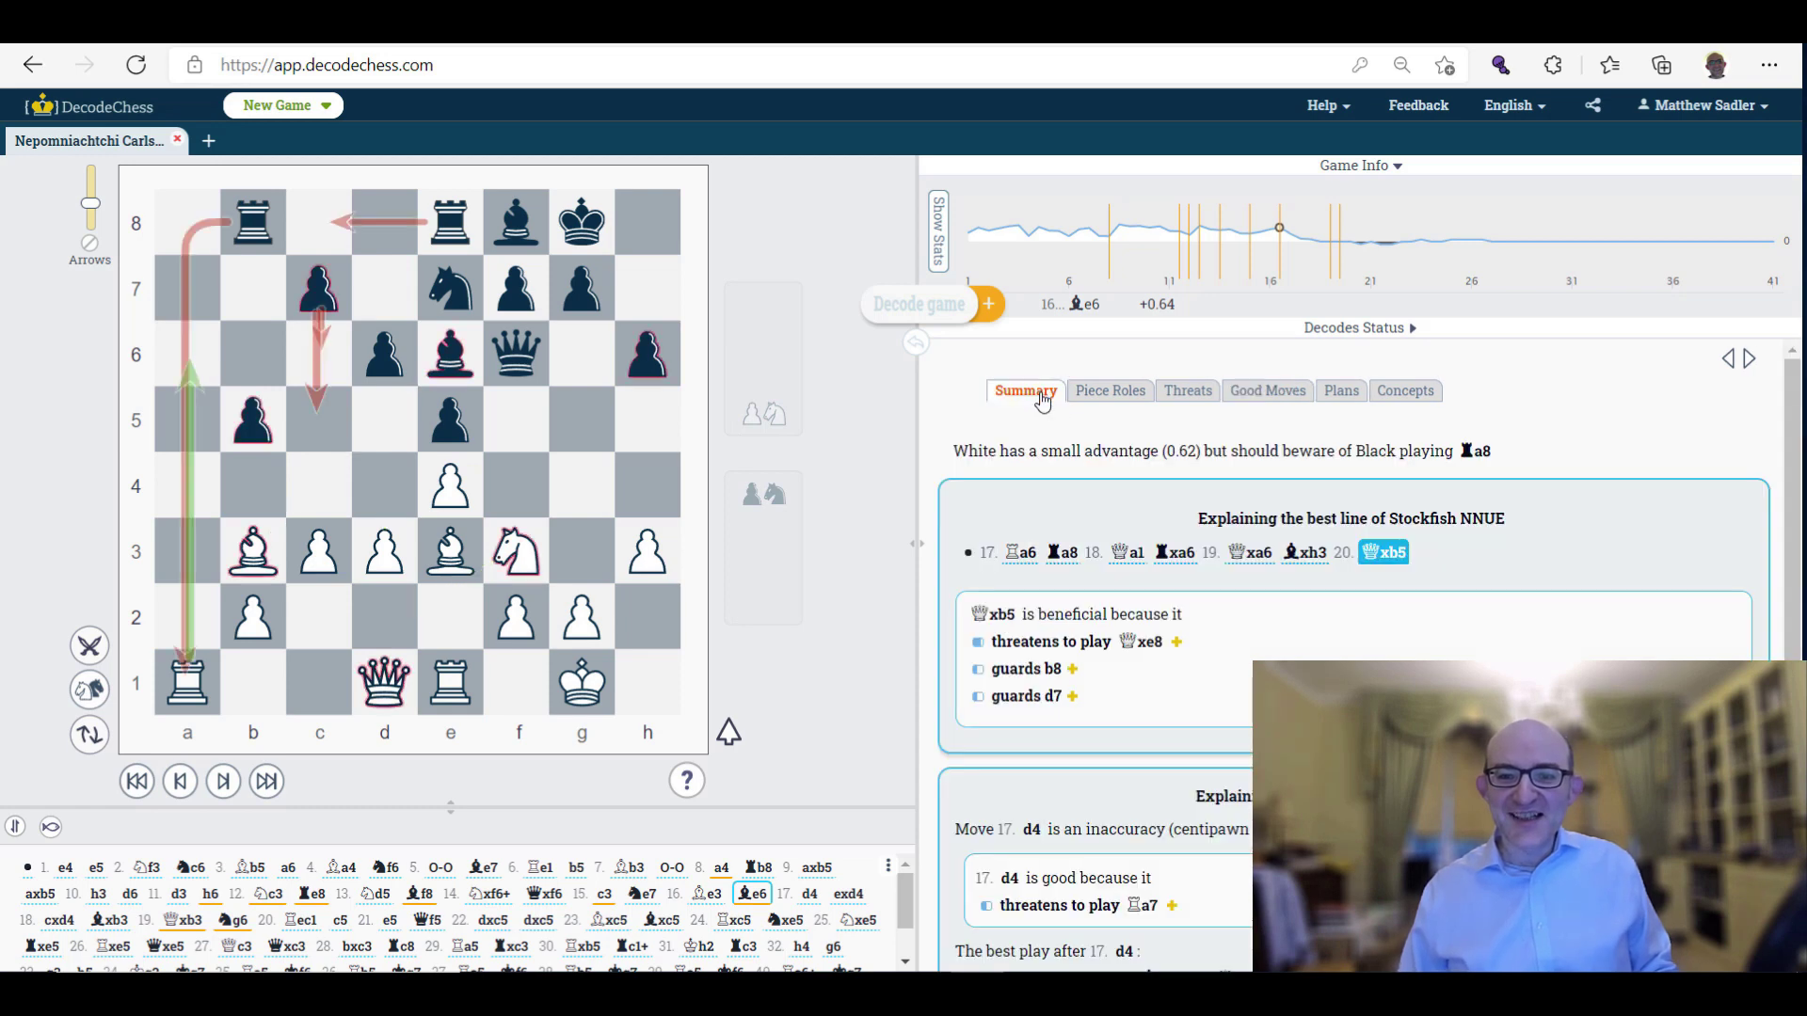